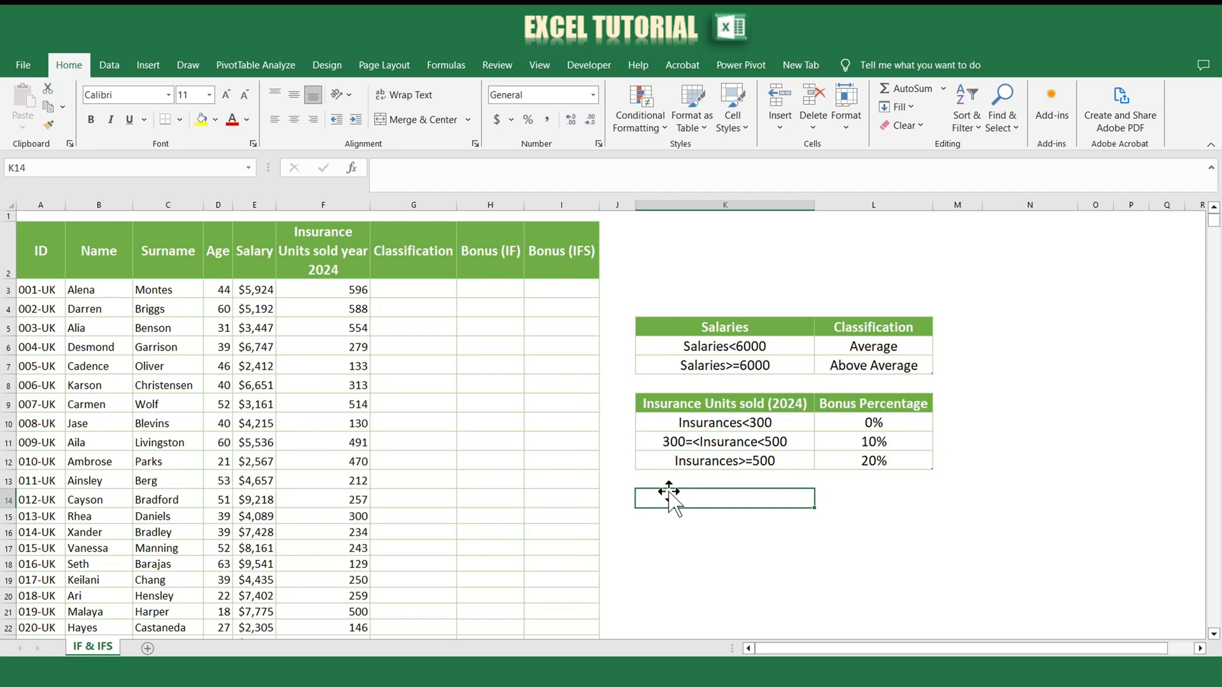
- Examine the Salary and Insurance Units sold columns, the salary classification table and each criterion in the bonus percentage table
{"action": "left_click", "coordinate": [248, 262]}
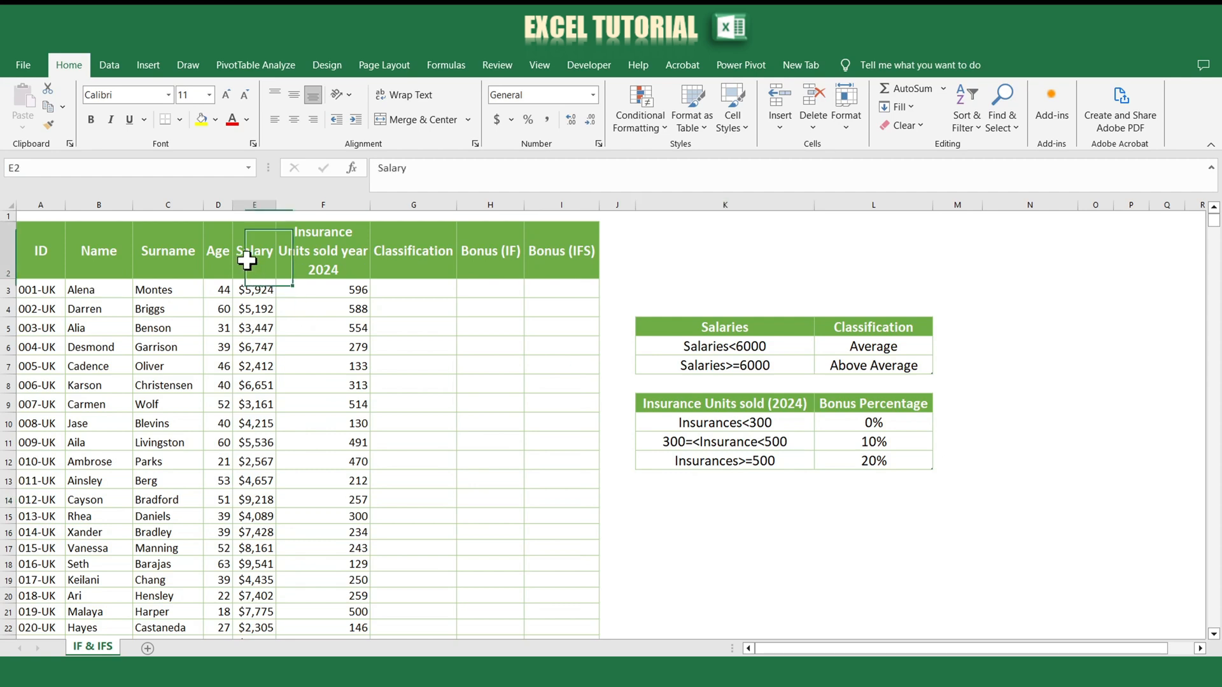
{"action": "left_click", "coordinate": [324, 243]}
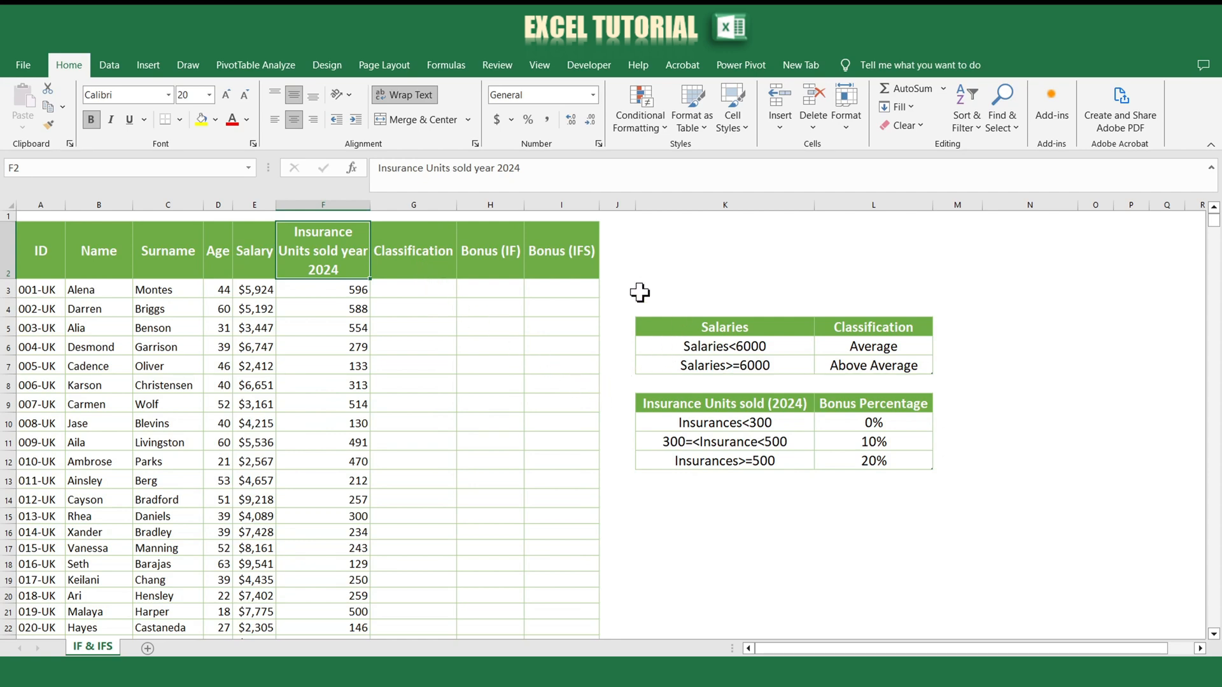
{"action": "left_click_drag", "start_coordinate": [643, 326], "coordinate": [827, 370]}
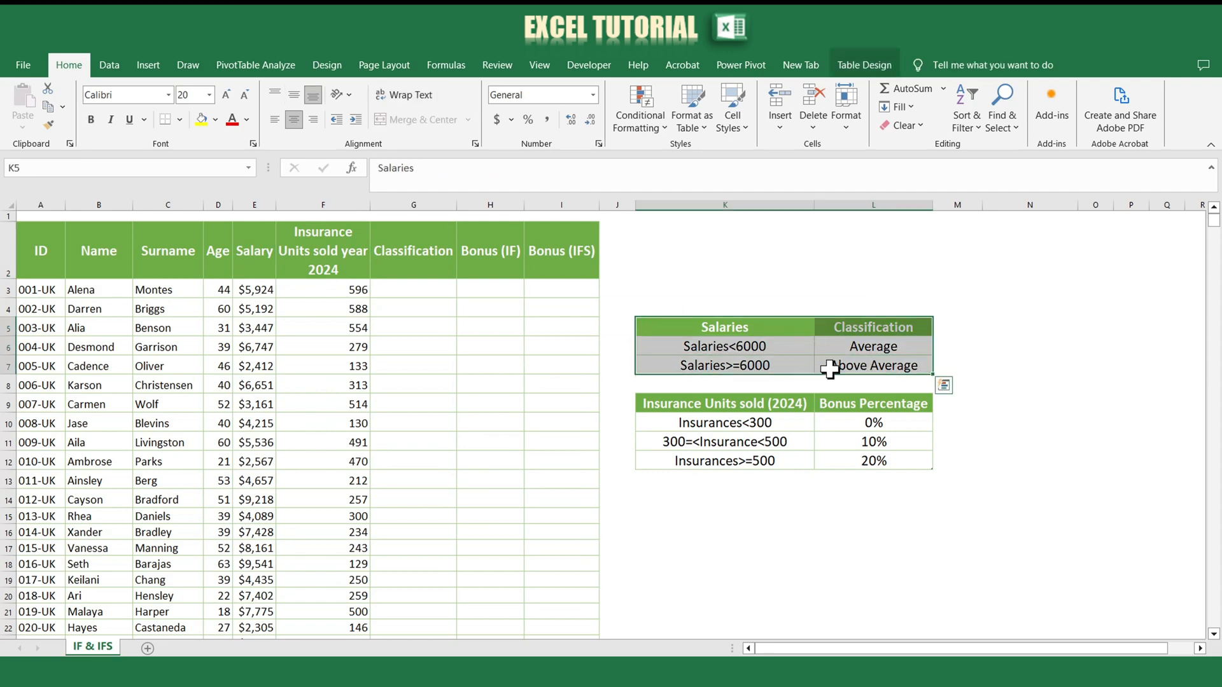
{"action": "left_click", "coordinate": [984, 406]}
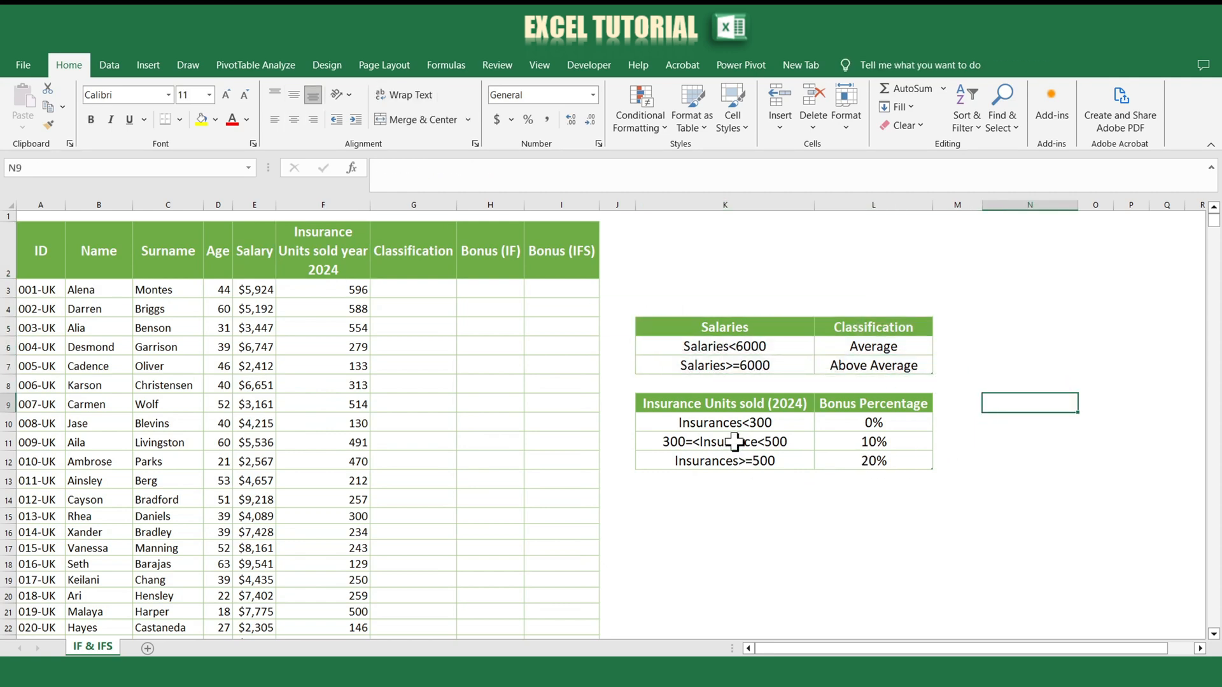
{"action": "left_click", "coordinate": [678, 402]}
{"action": "left_click_drag", "start_coordinate": [678, 402], "coordinate": [872, 459]}
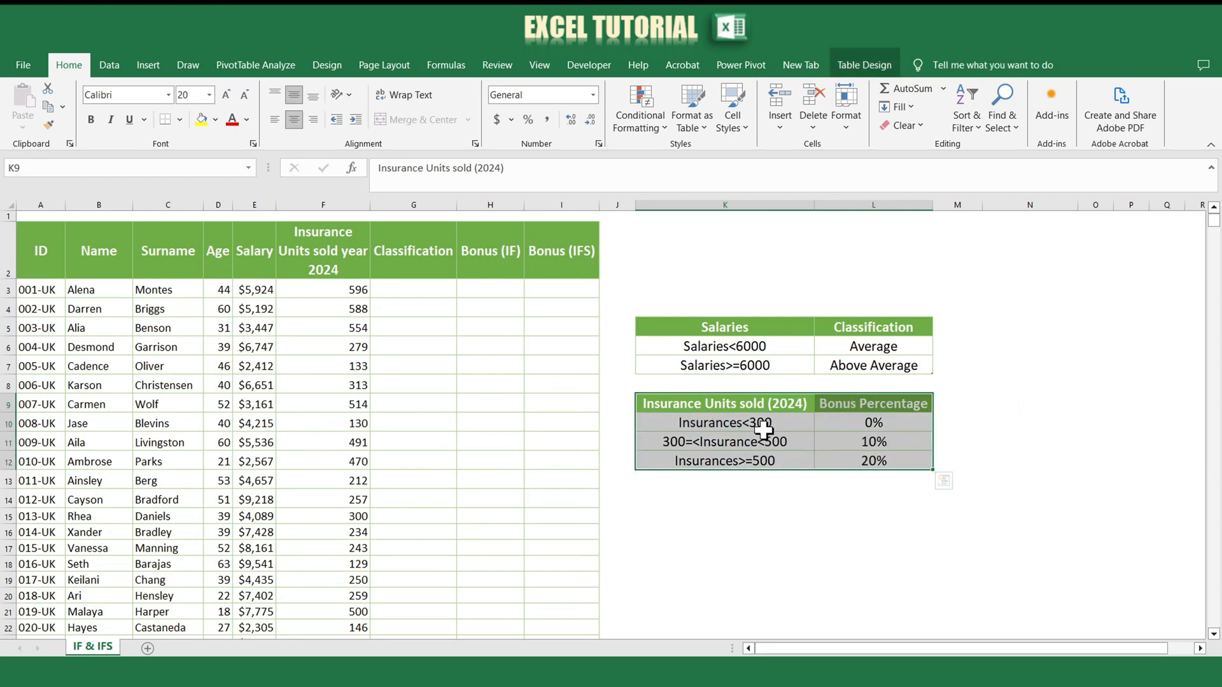
{"action": "left_click", "coordinate": [796, 516]}
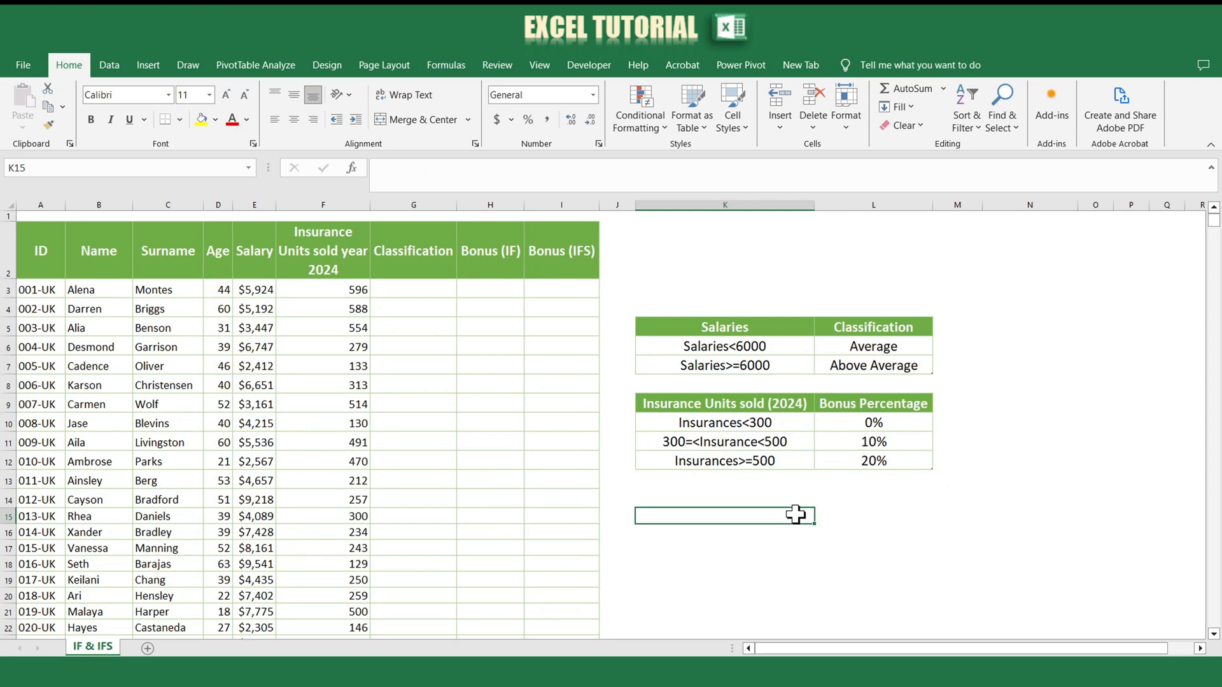
{"action": "left_click", "coordinate": [708, 424]}
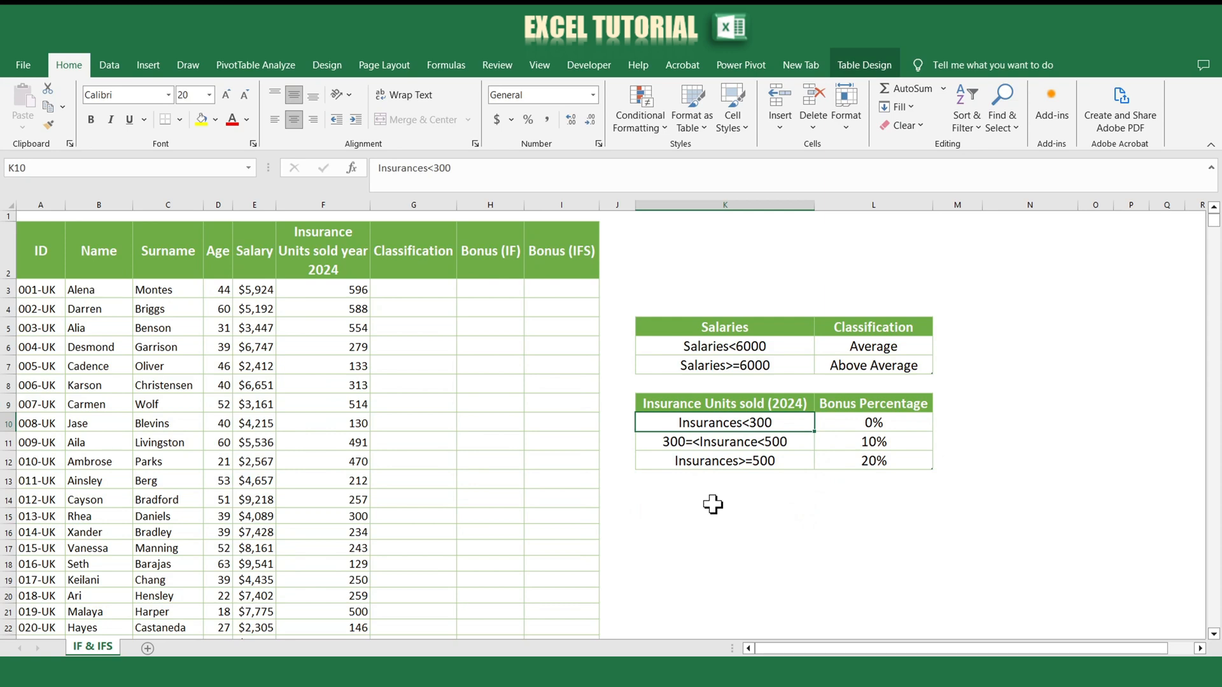
{"action": "left_click", "coordinate": [701, 444]}
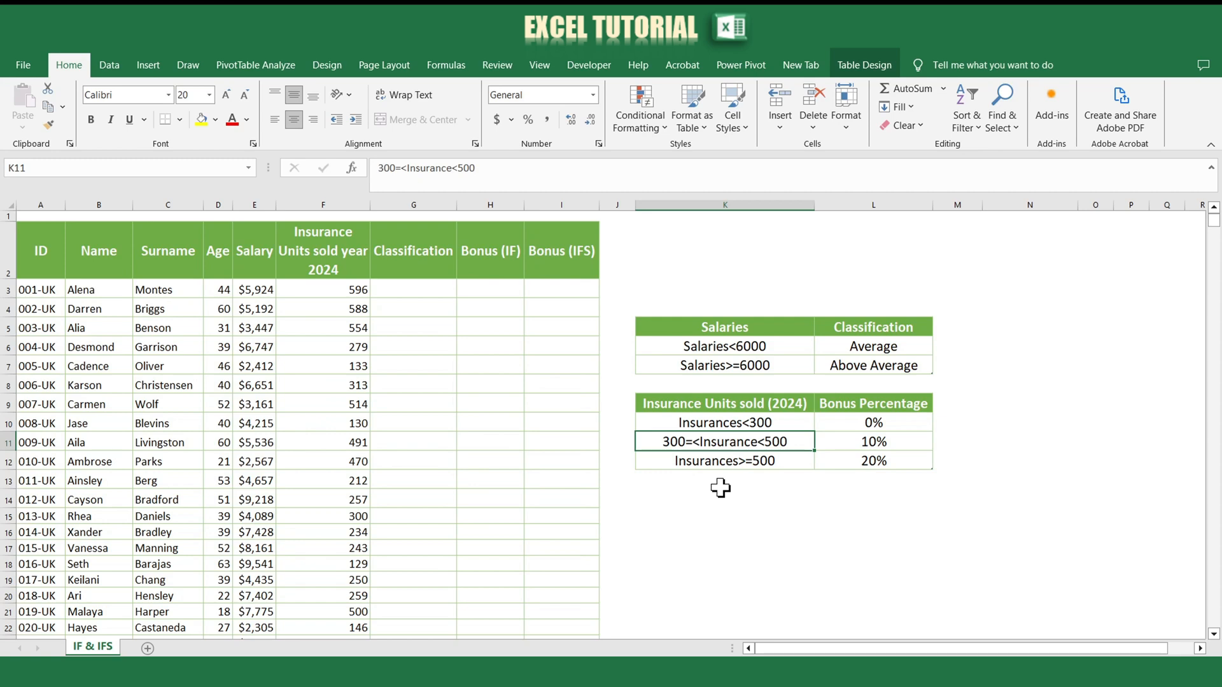
{"action": "left_click", "coordinate": [717, 462]}
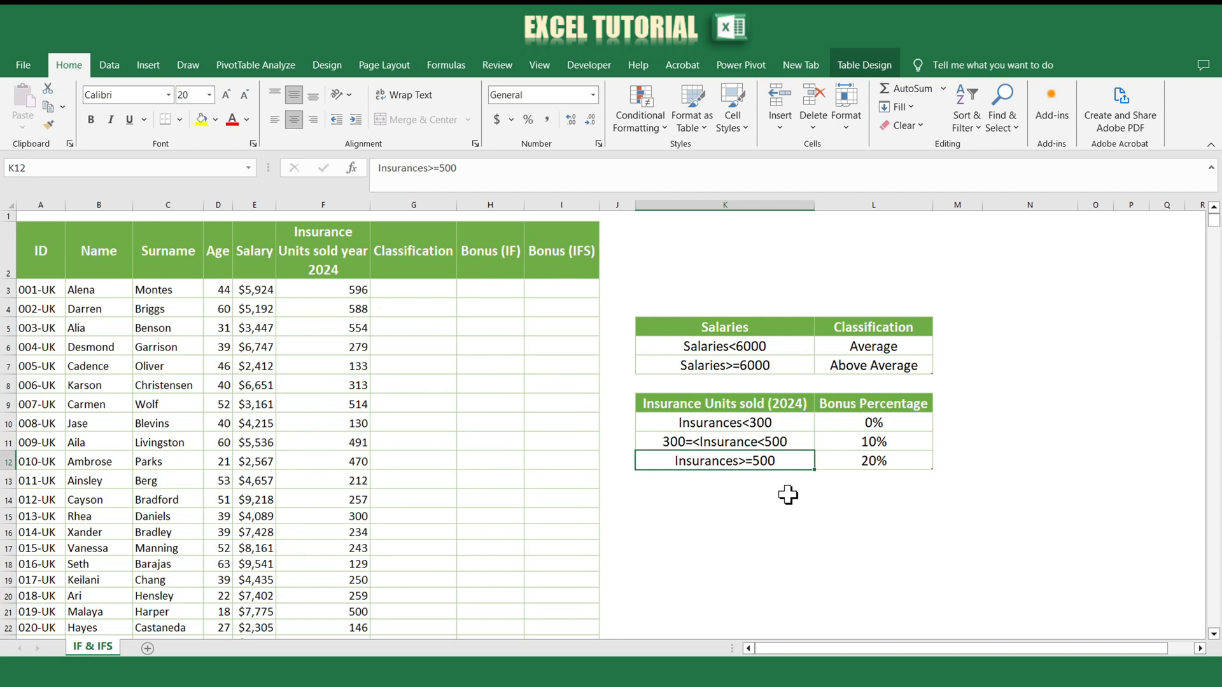
{"action": "left_click", "coordinate": [764, 496]}
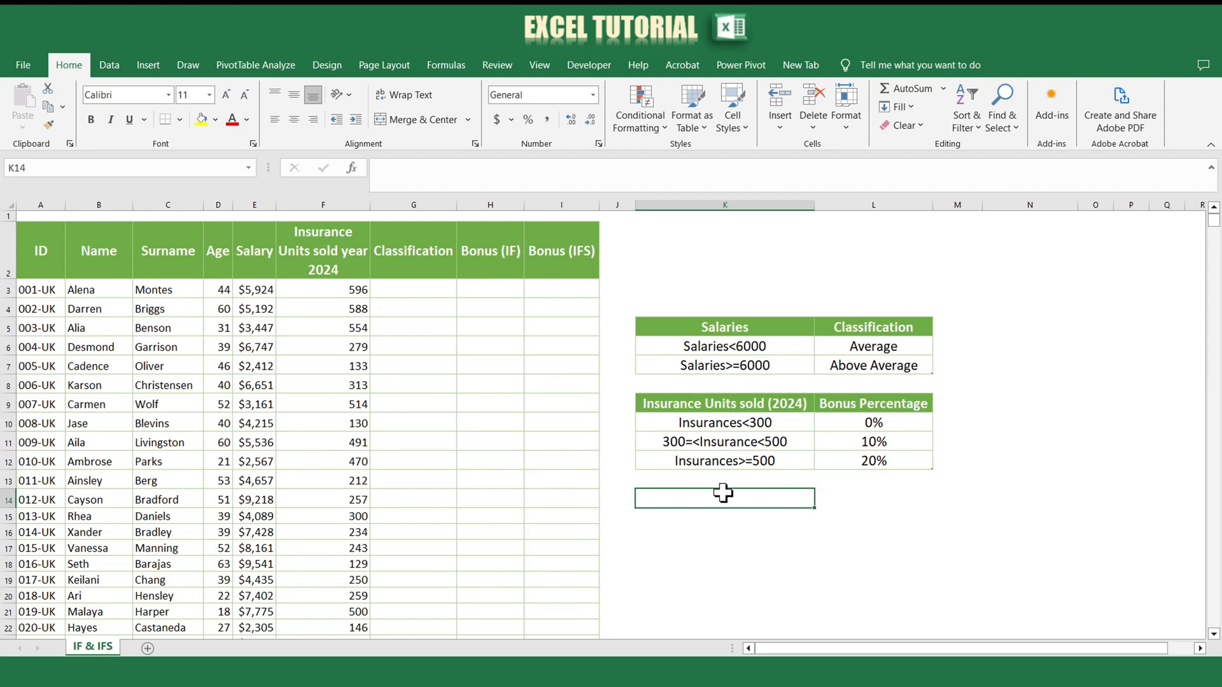
- In G3, enter an IF formula returning "Average" when E3<6000 and "Above Average" otherwise, and fill it down the Classification column
{"action": "left_click", "coordinate": [412, 292]}
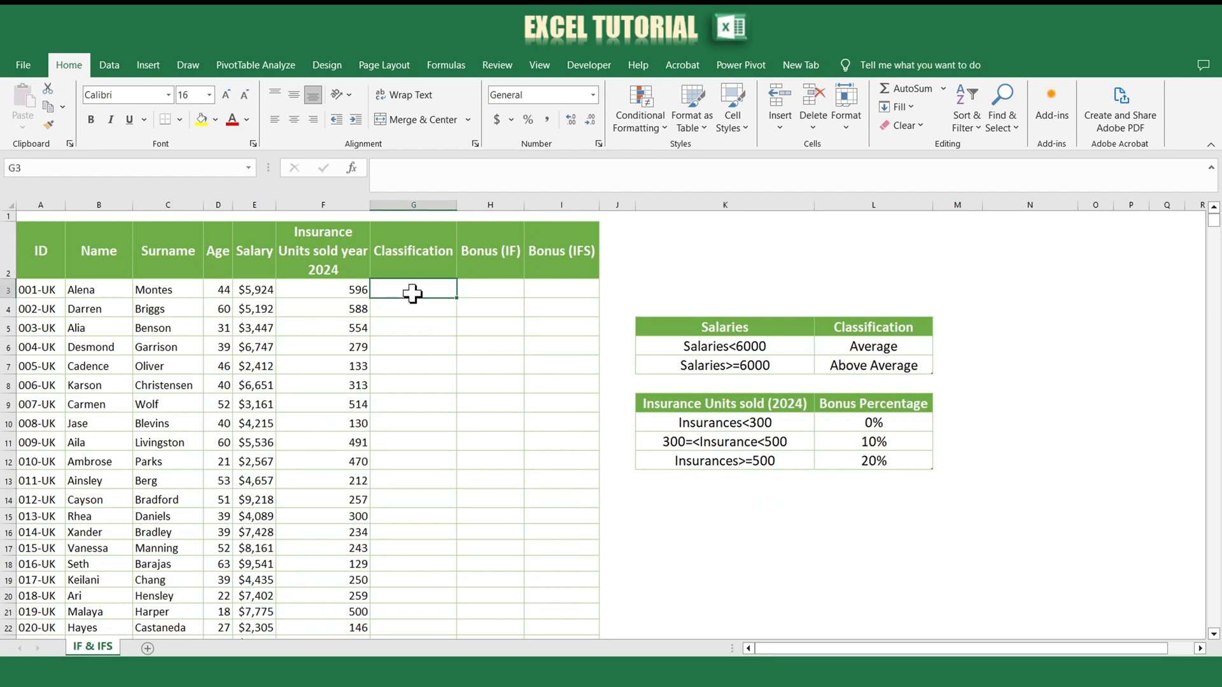
{"action": "type", "text": "=if"}
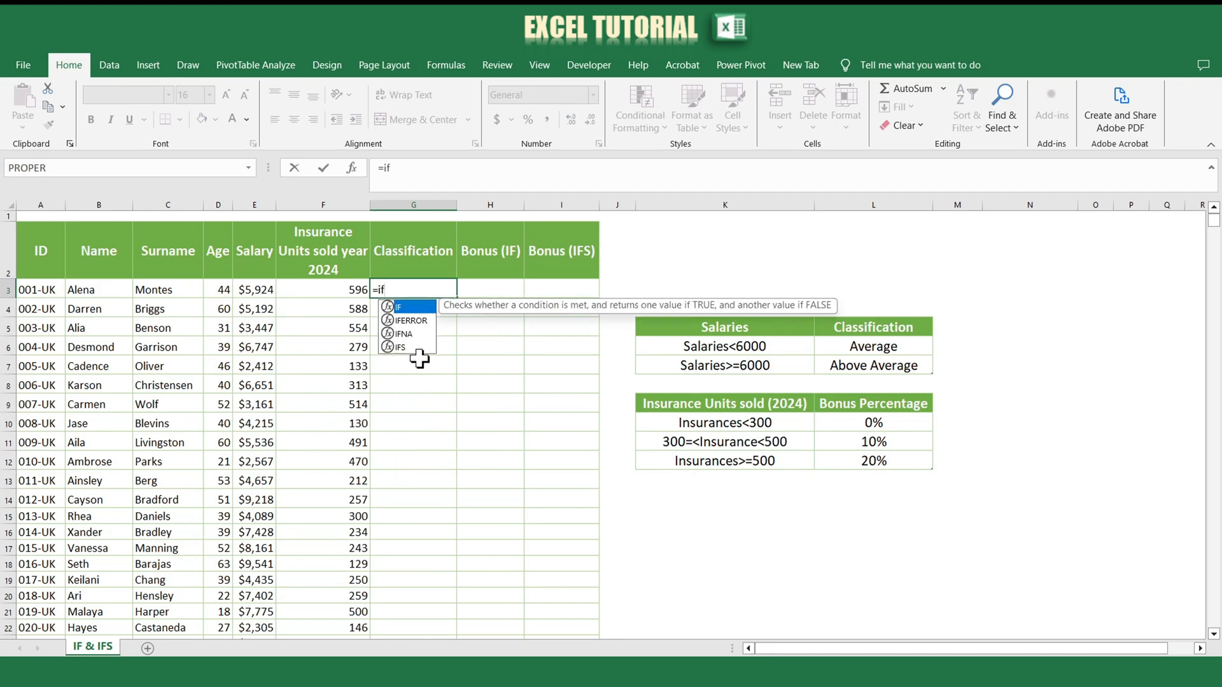
{"action": "type", "text": "("}
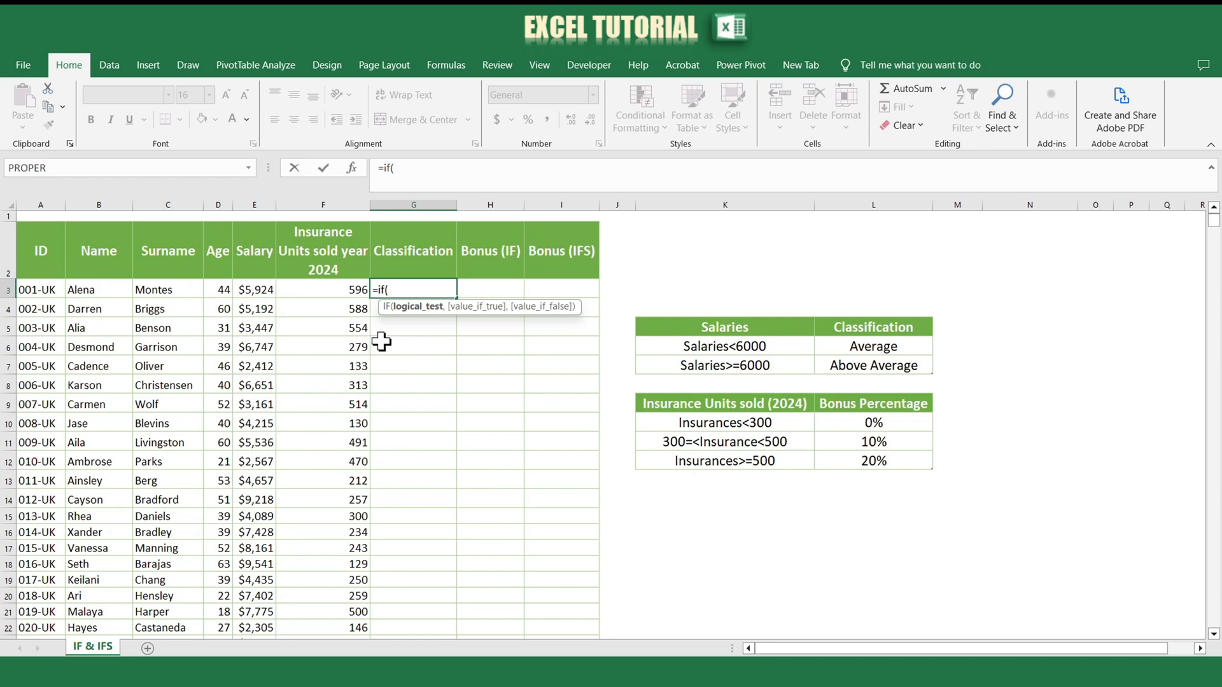
{"action": "left_click", "coordinate": [255, 293]}
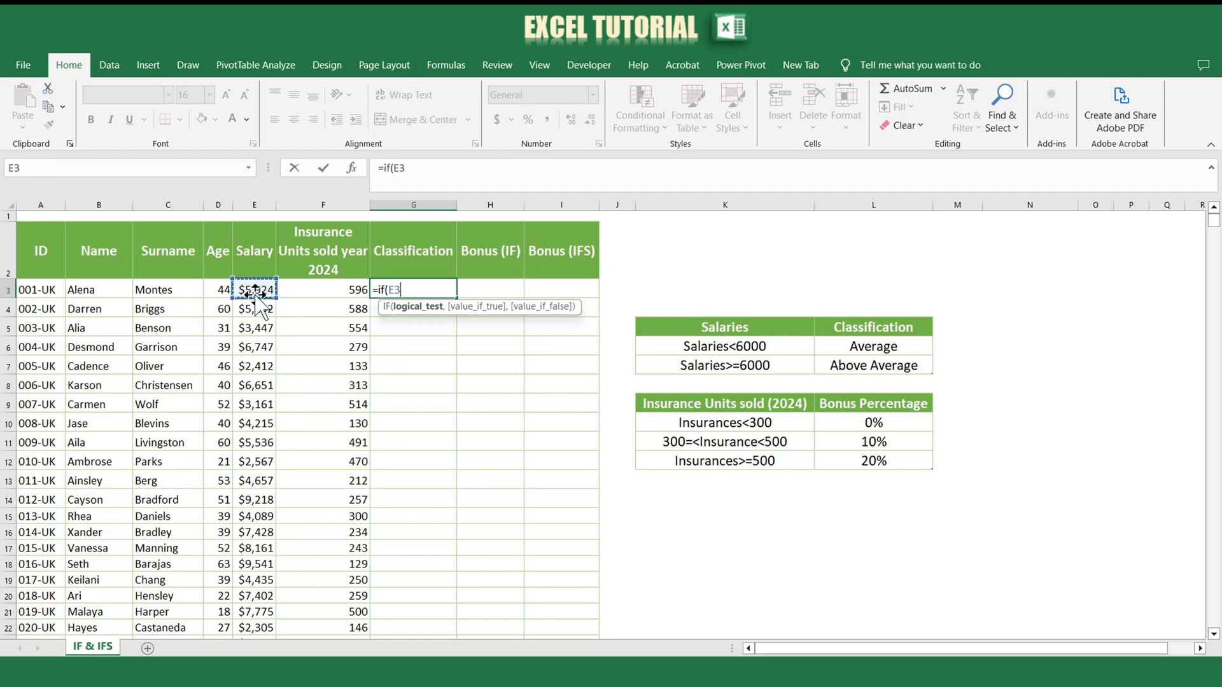
{"action": "type", "text": "<6000,"}
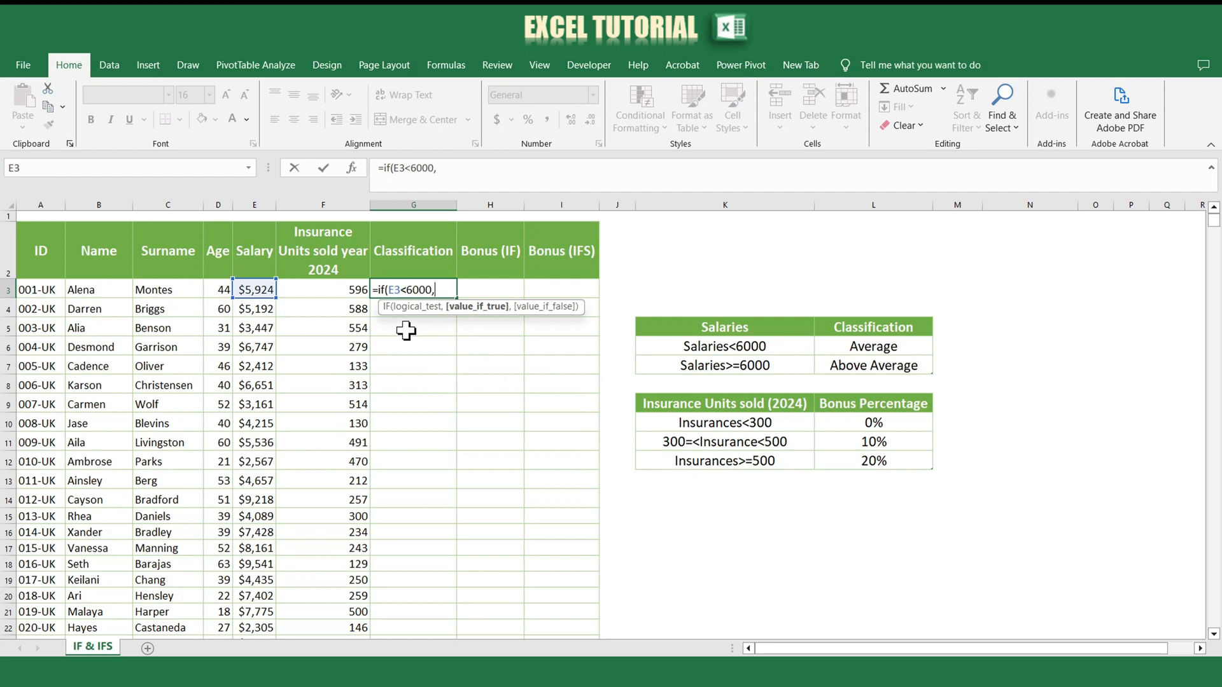
{"action": "type", "text": "\"Average\""}
{"action": "type", "text": ","}
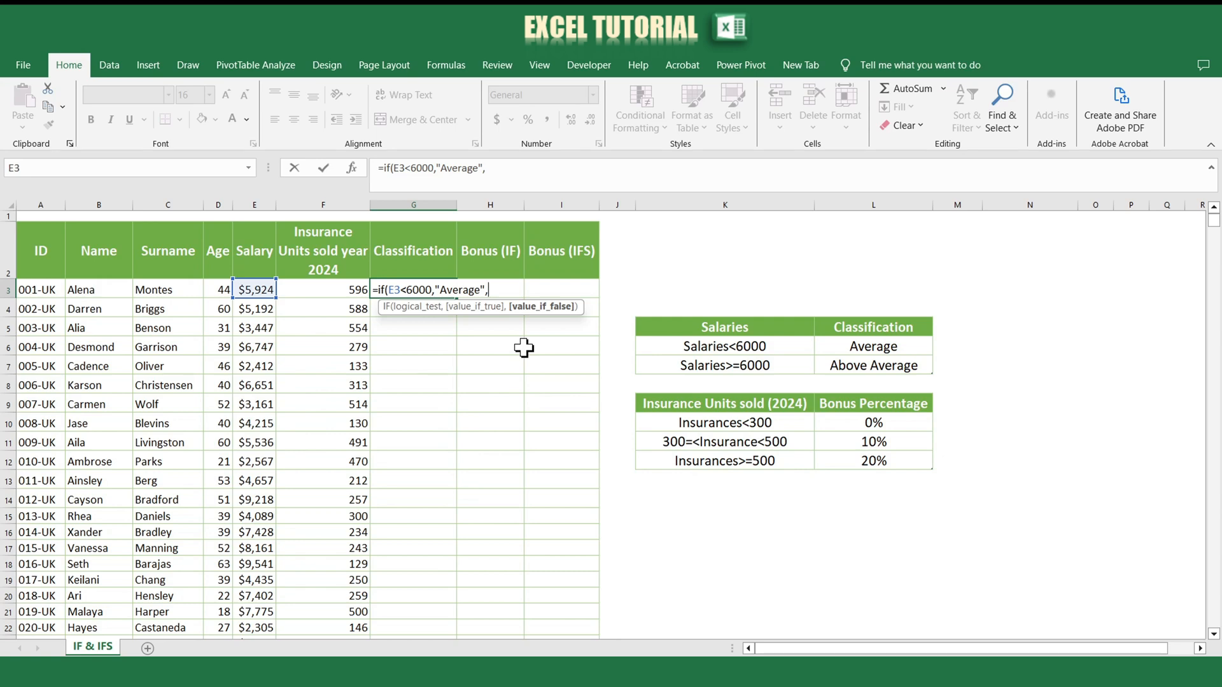
{"action": "type", "text": "\""}
{"action": "type", "text": "Above Average\""}
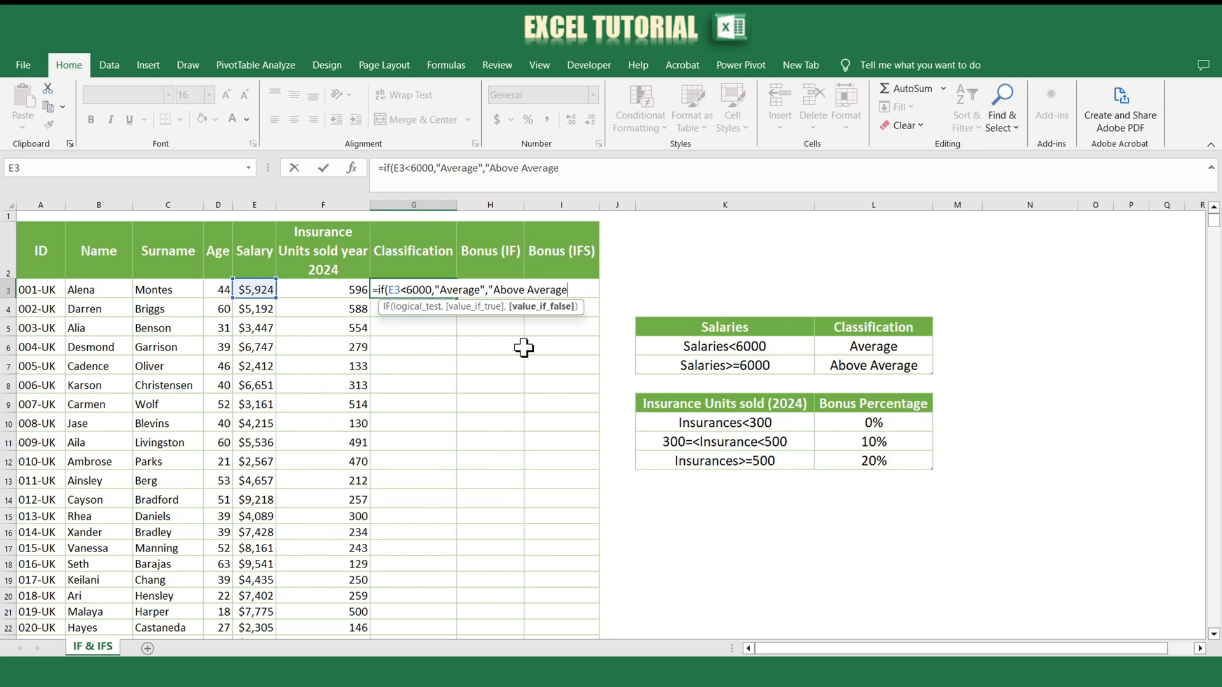
{"action": "type", "text": ")"}
{"action": "key", "text": "Return"}
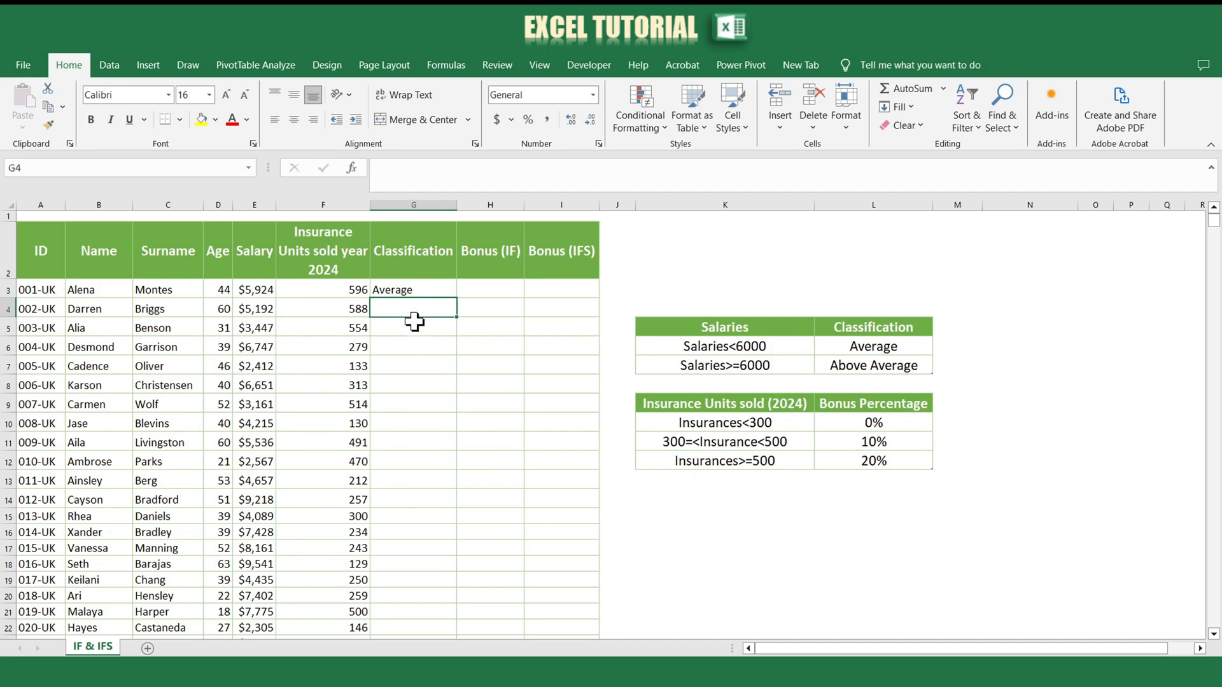
{"action": "left_click", "coordinate": [409, 289]}
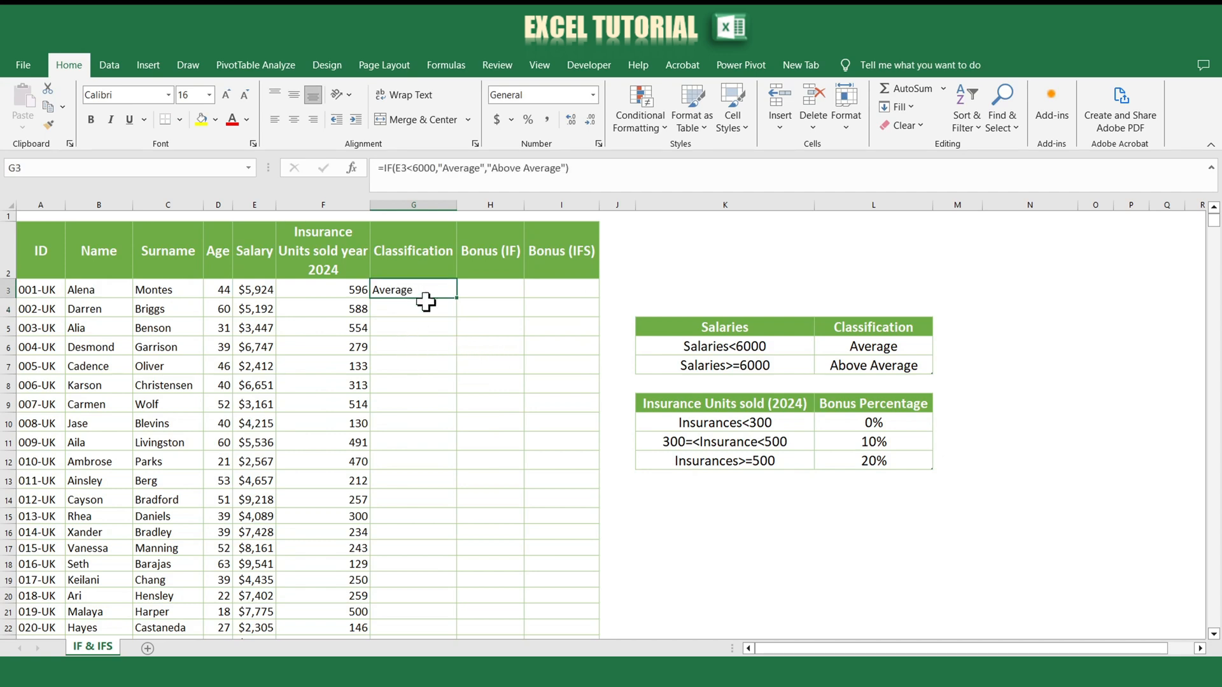
{"action": "double_click", "coordinate": [457, 298]}
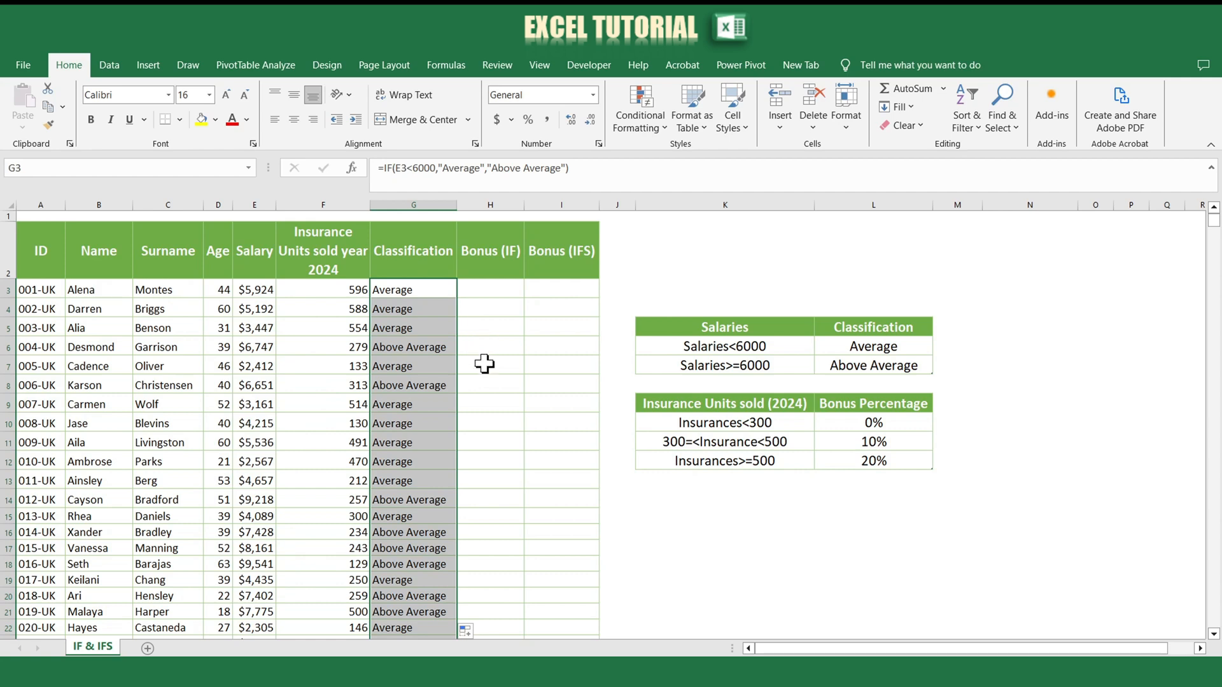
- Begin an IF formula in H3 under Bonus (IF) that returns "No bonus" when F3<300
{"action": "left_click", "coordinate": [484, 294]}
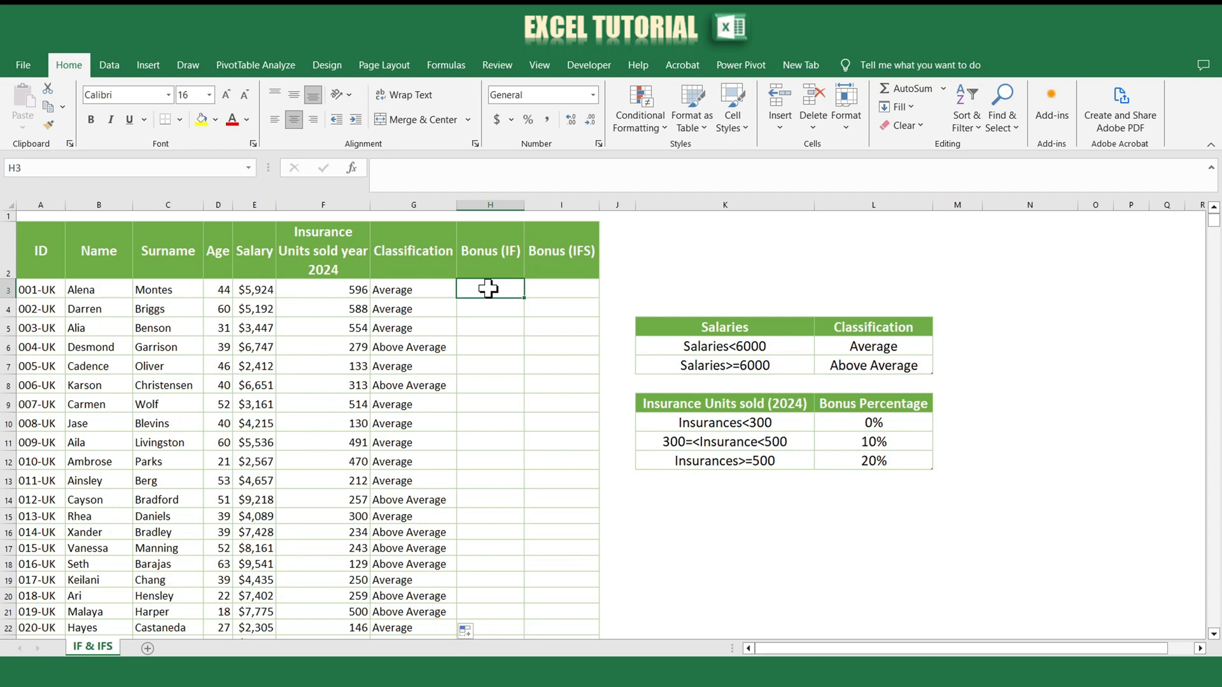
{"action": "double_click", "coordinate": [488, 288]}
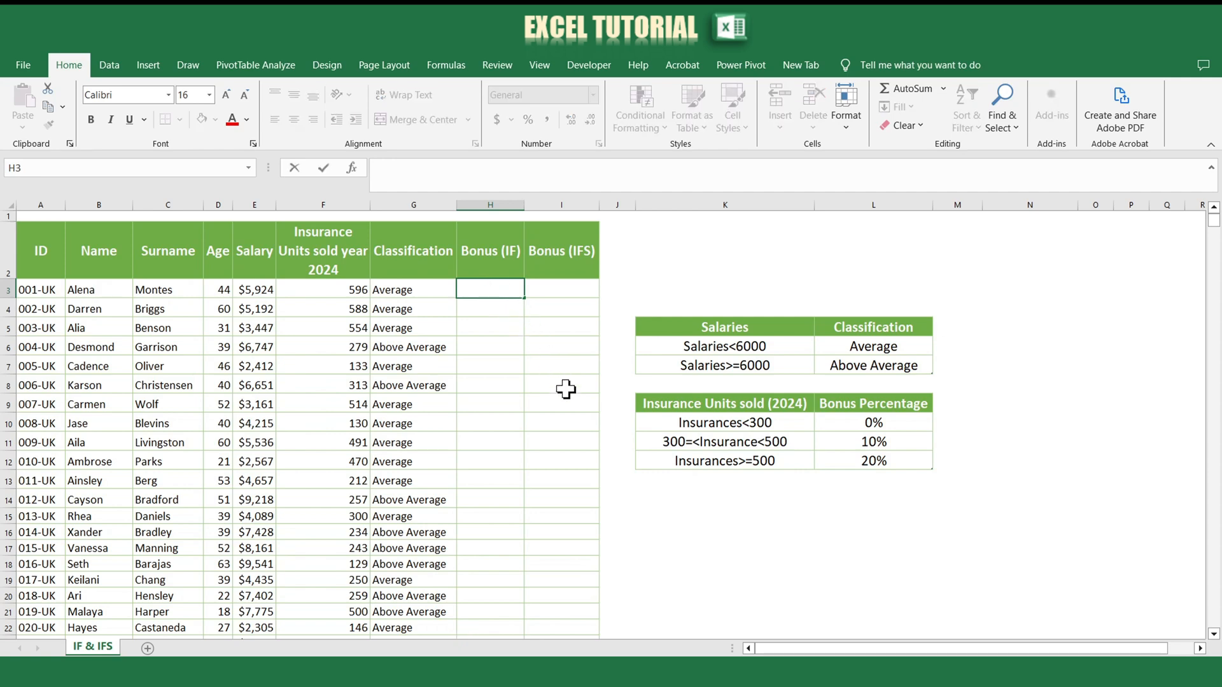
{"action": "type", "text": "=if"}
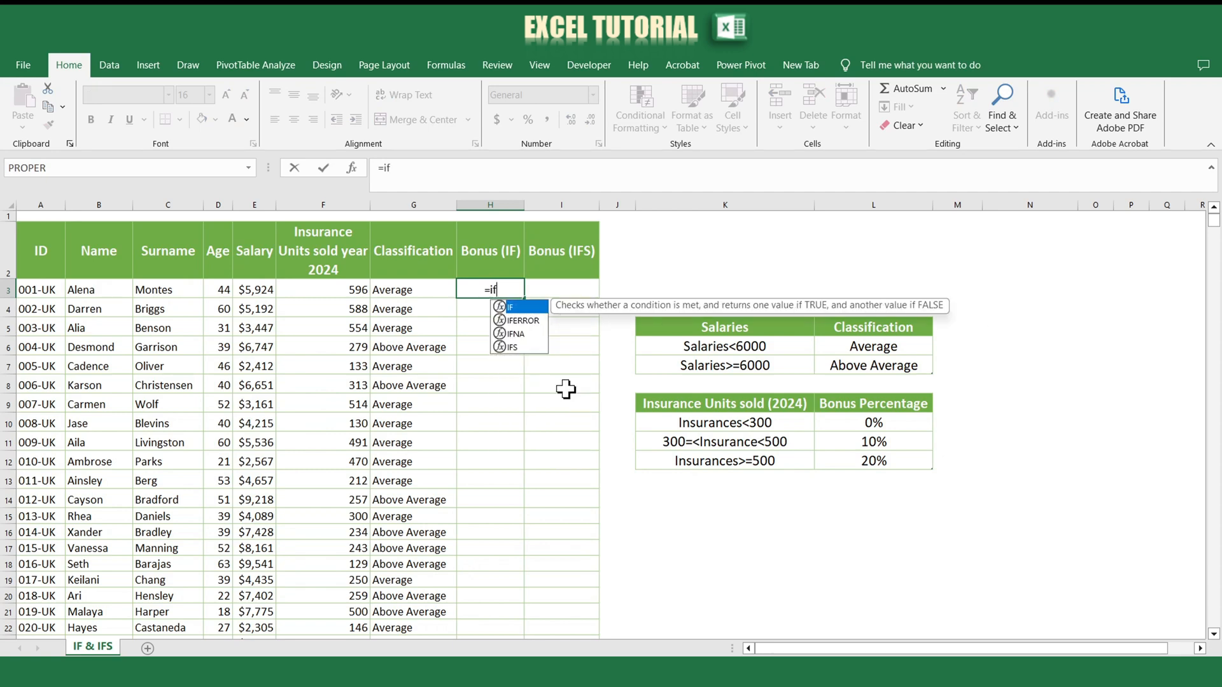
{"action": "type", "text": "("}
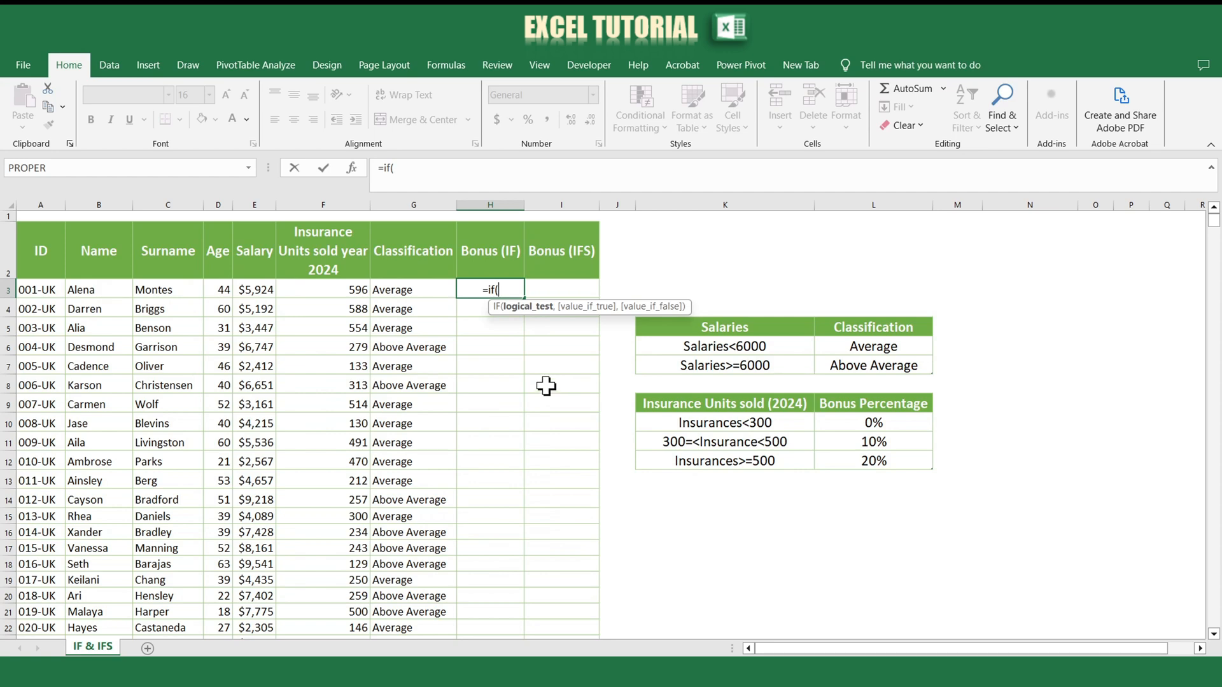
{"action": "left_click", "coordinate": [334, 291]}
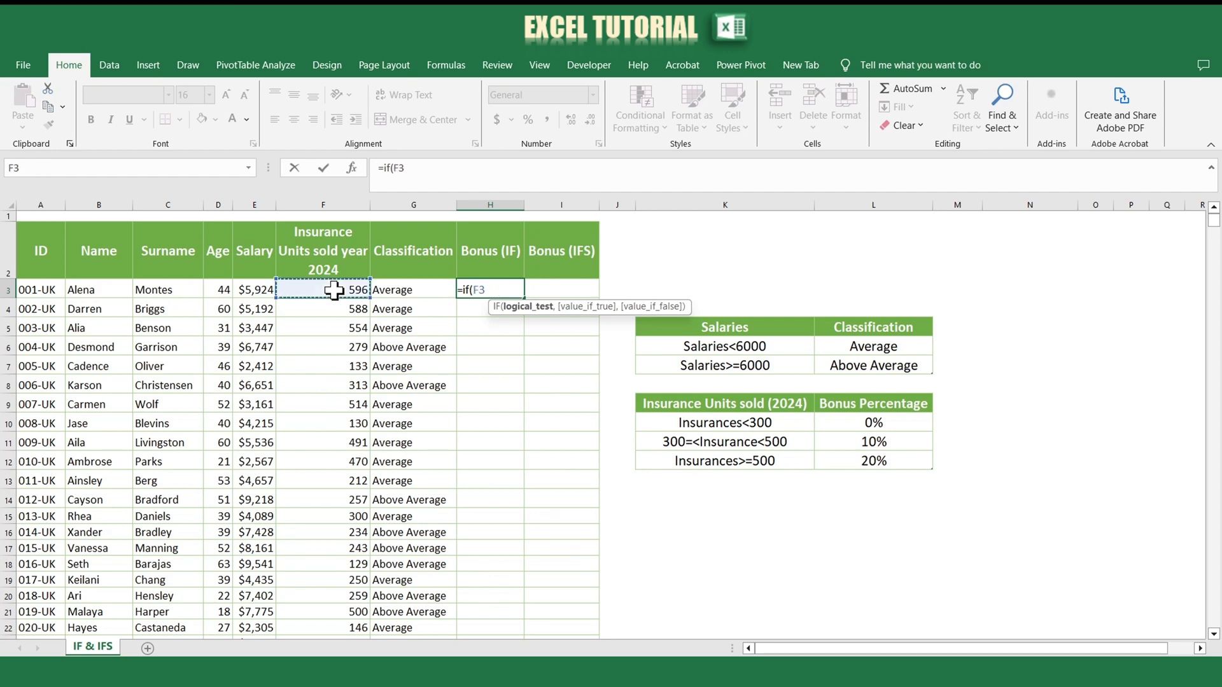
{"action": "type", "text": "<"}
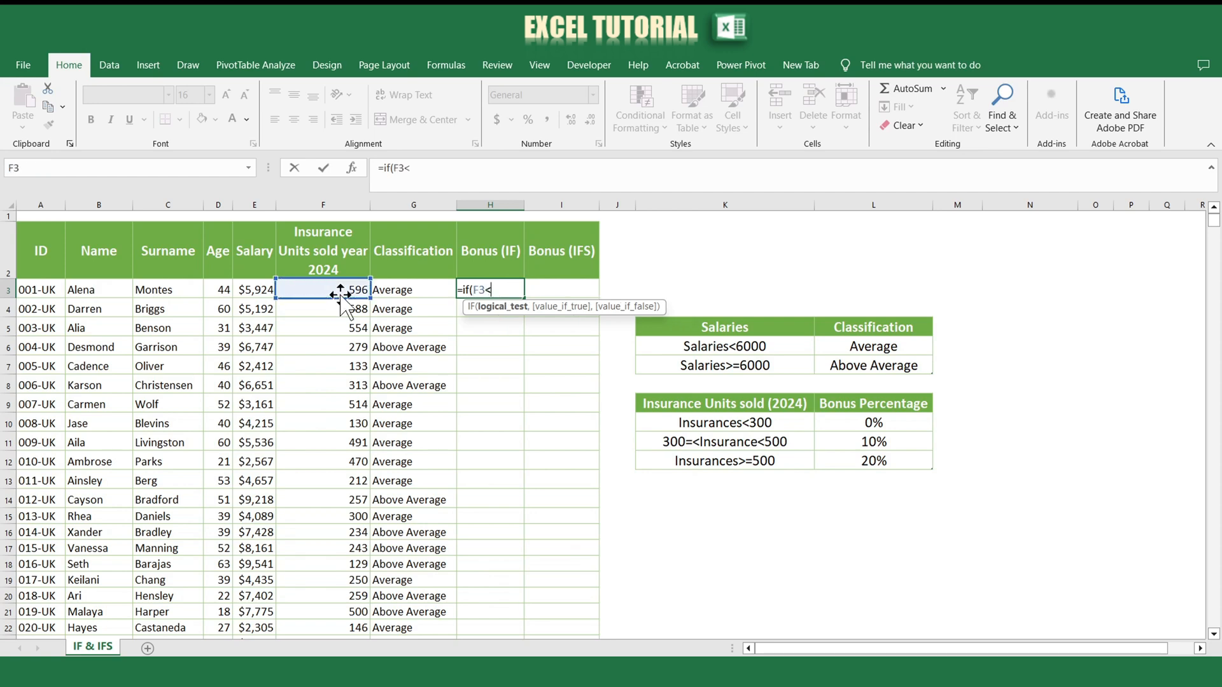
{"action": "type", "text": "300"}
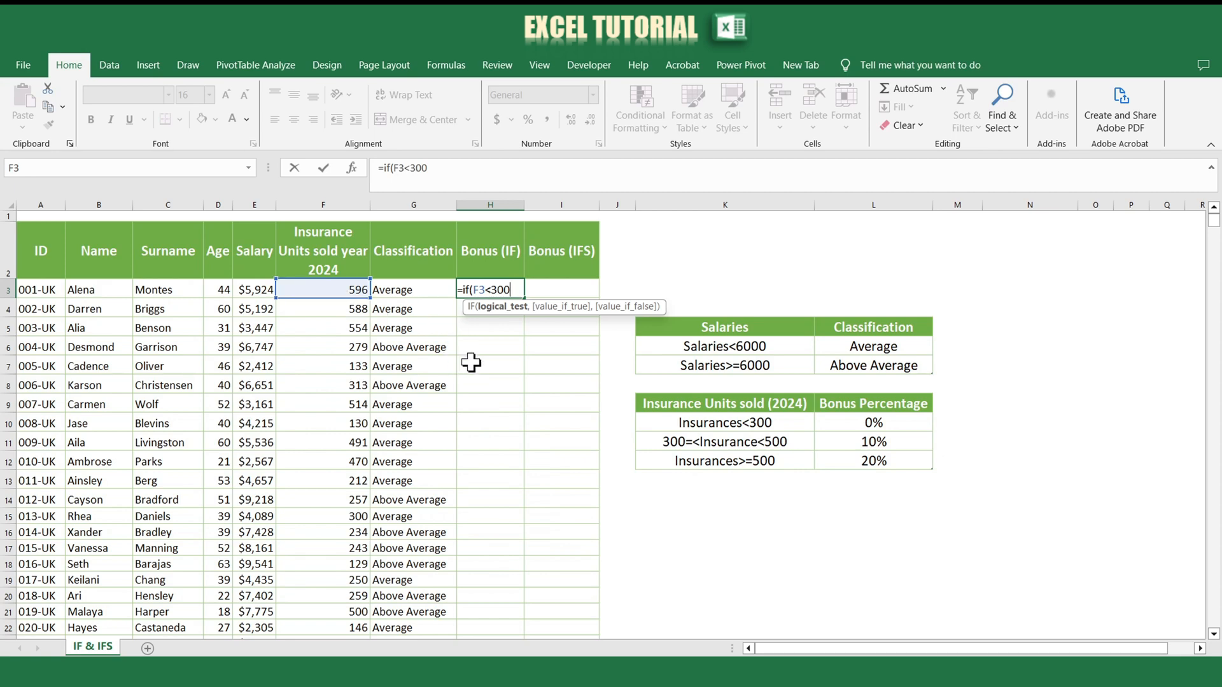
{"action": "type", "text": ",\""}
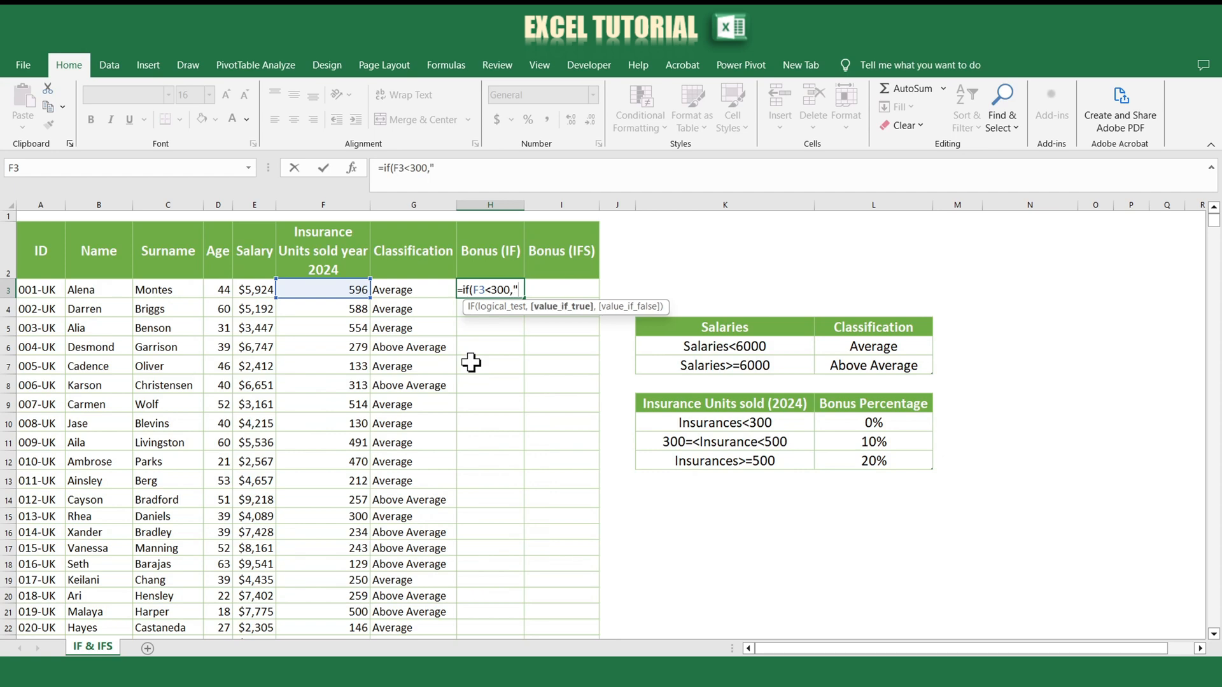
{"action": "type", "text": "Nobonus\""}
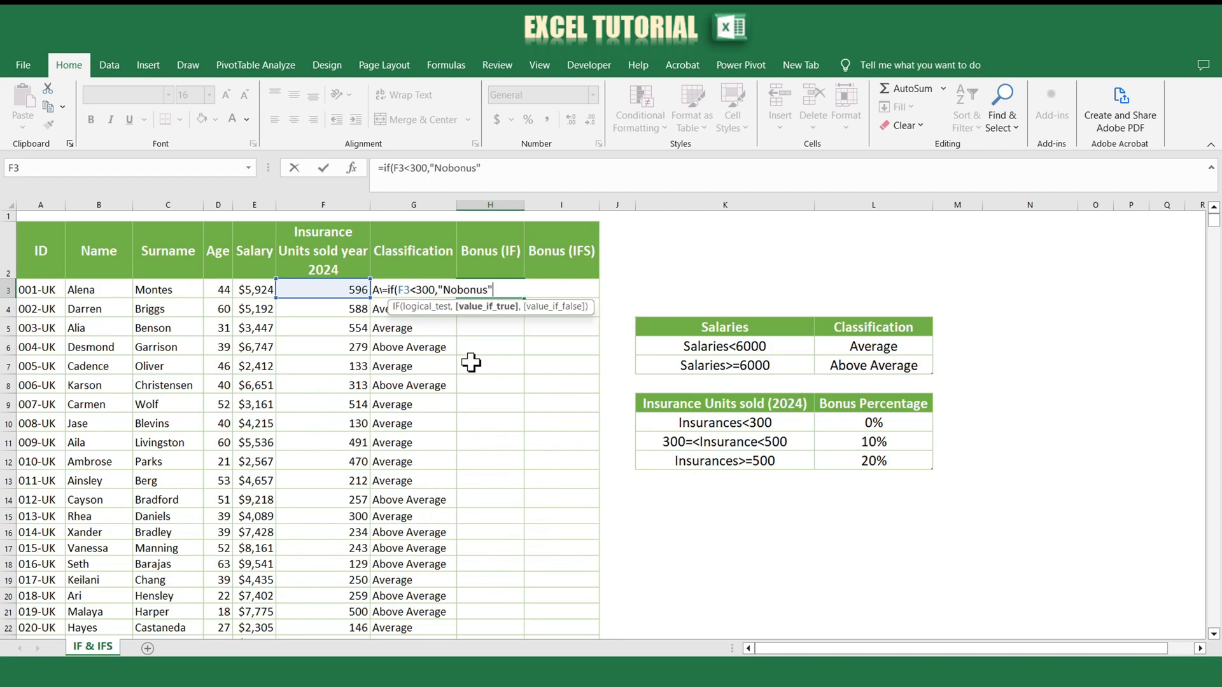
{"action": "left_click", "coordinate": [458, 290]}
{"action": "type", "text": ","}
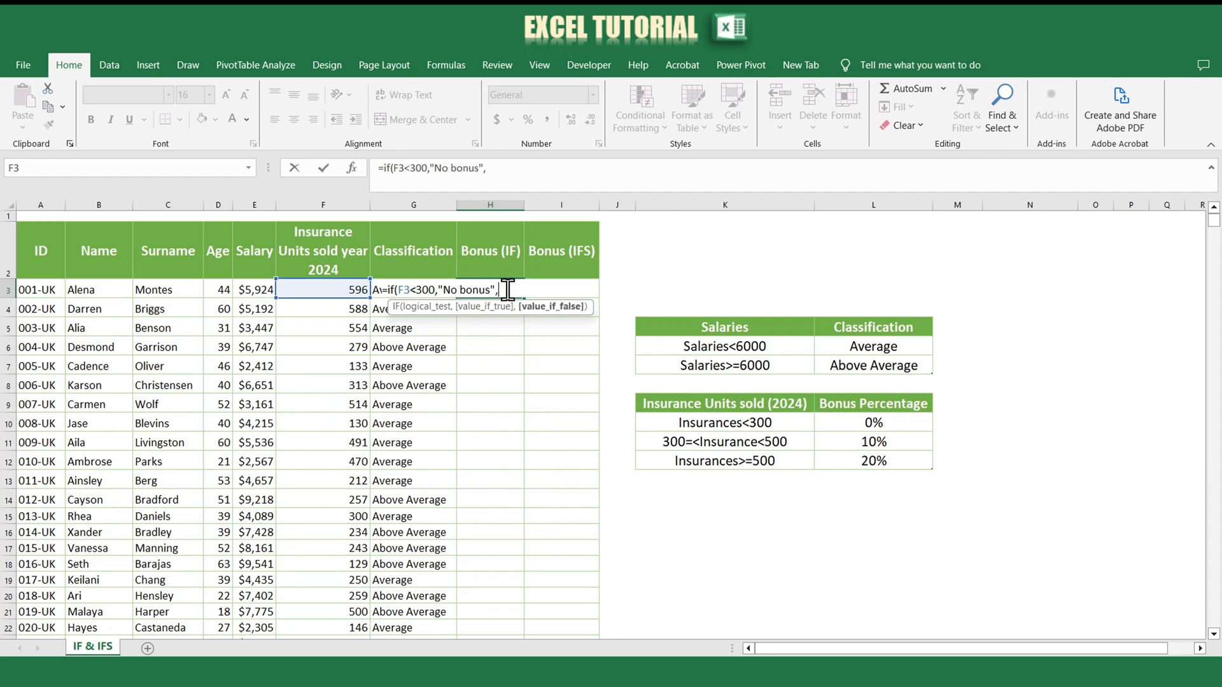
- Nest a second IF in the H3 formula that returns F3*$L$11 when F3<500
{"action": "type", "text": "if"}
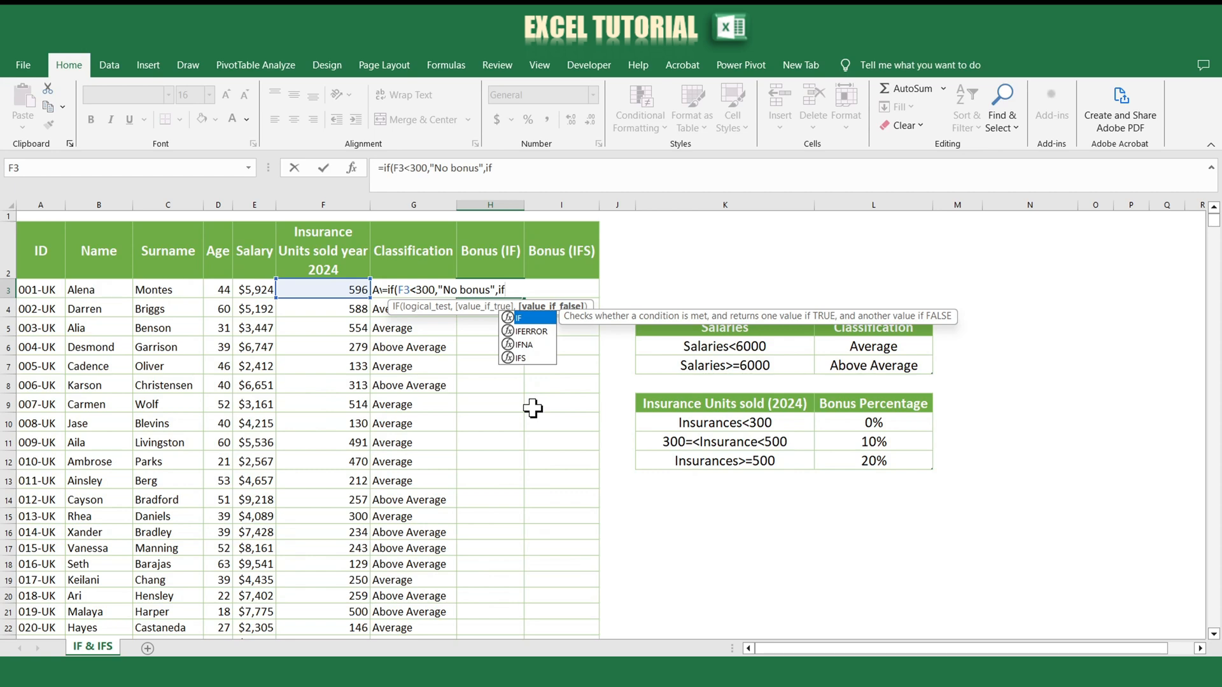
{"action": "type", "text": "("}
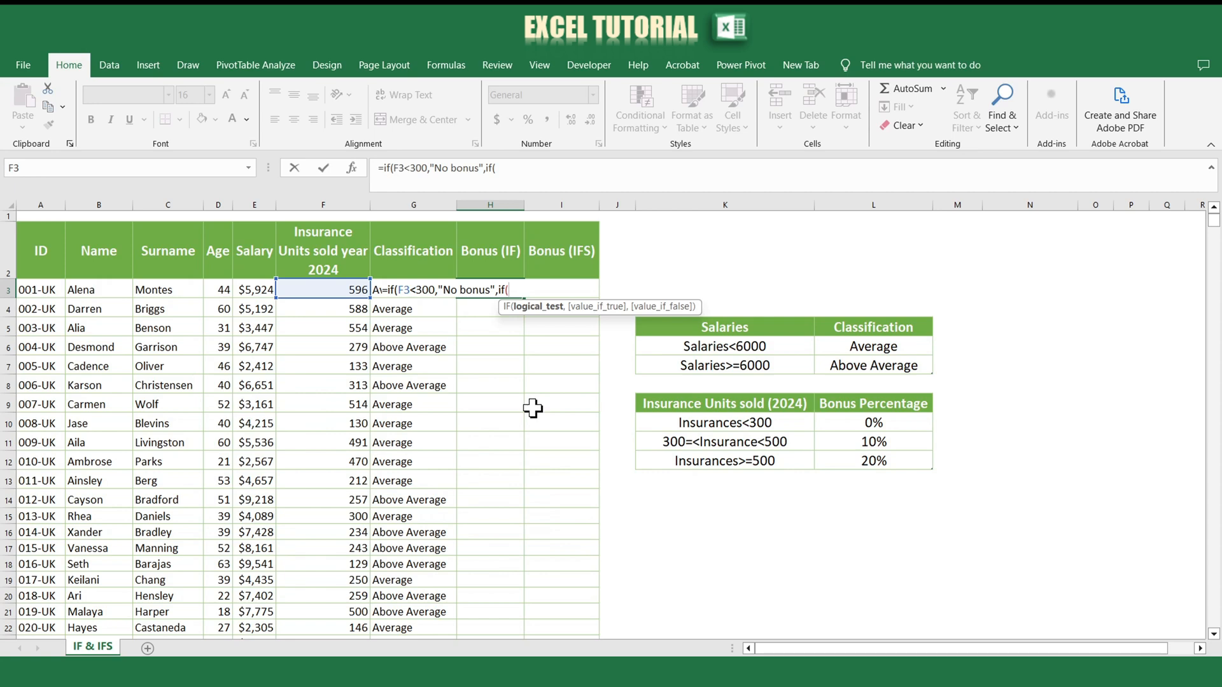
{"action": "left_click", "coordinate": [347, 290]}
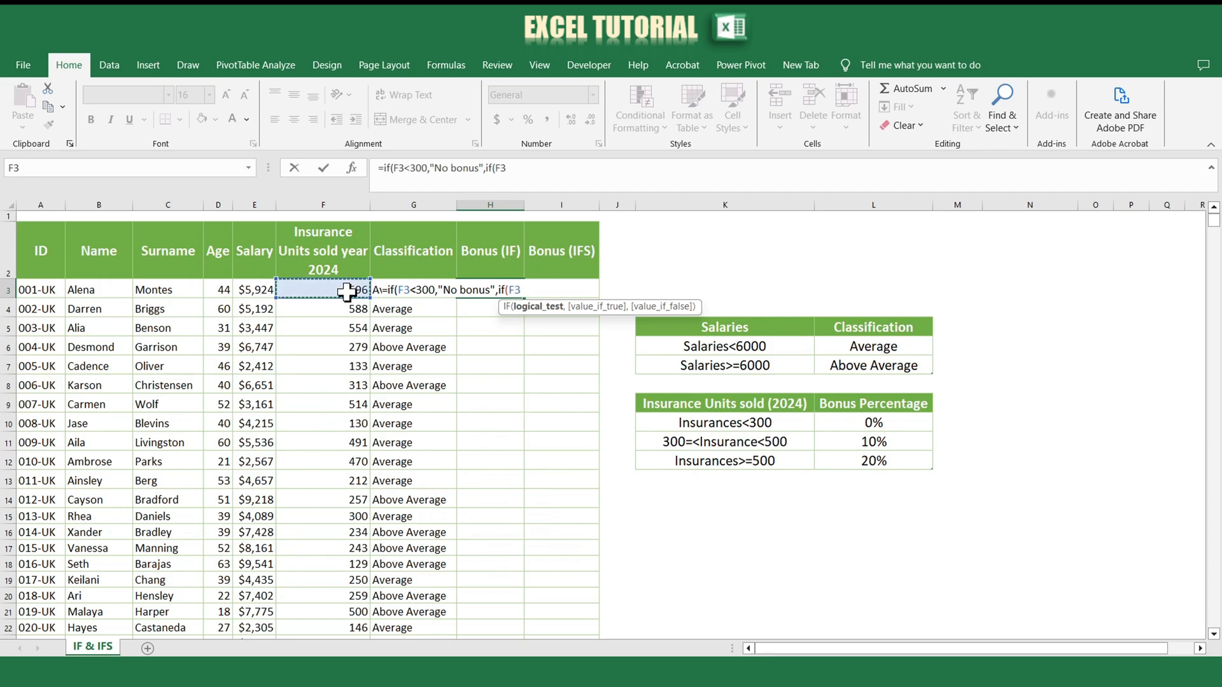
{"action": "type", "text": "<500,"}
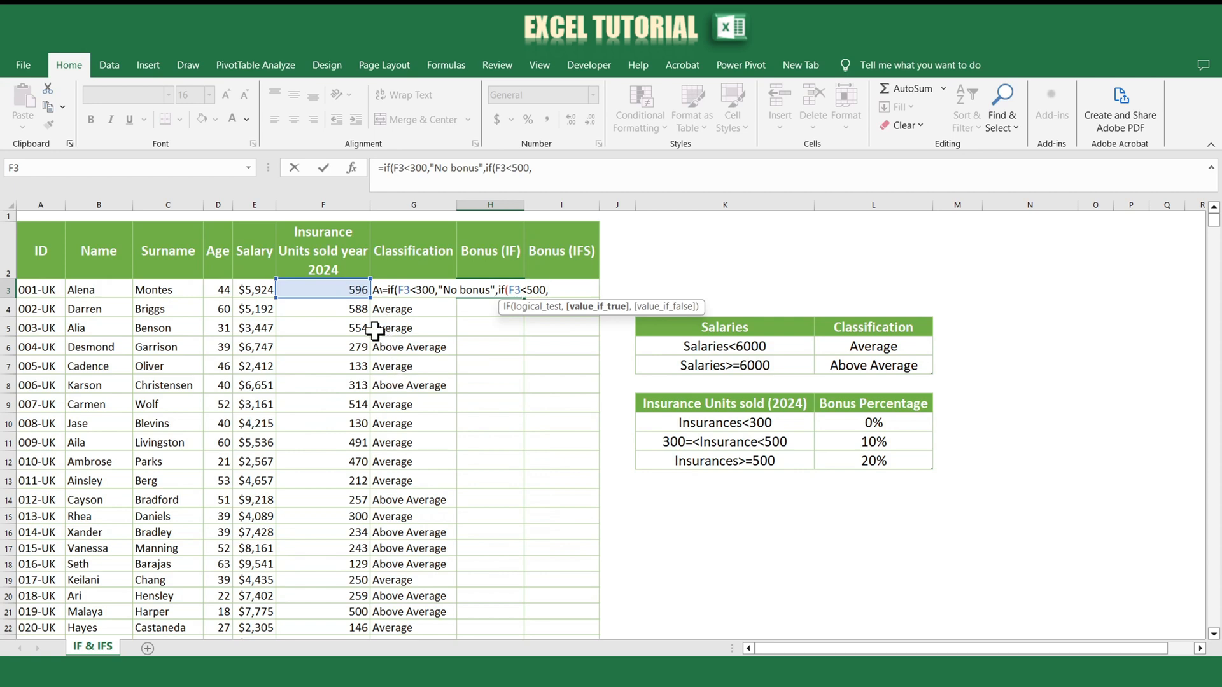
{"action": "left_click", "coordinate": [319, 291]}
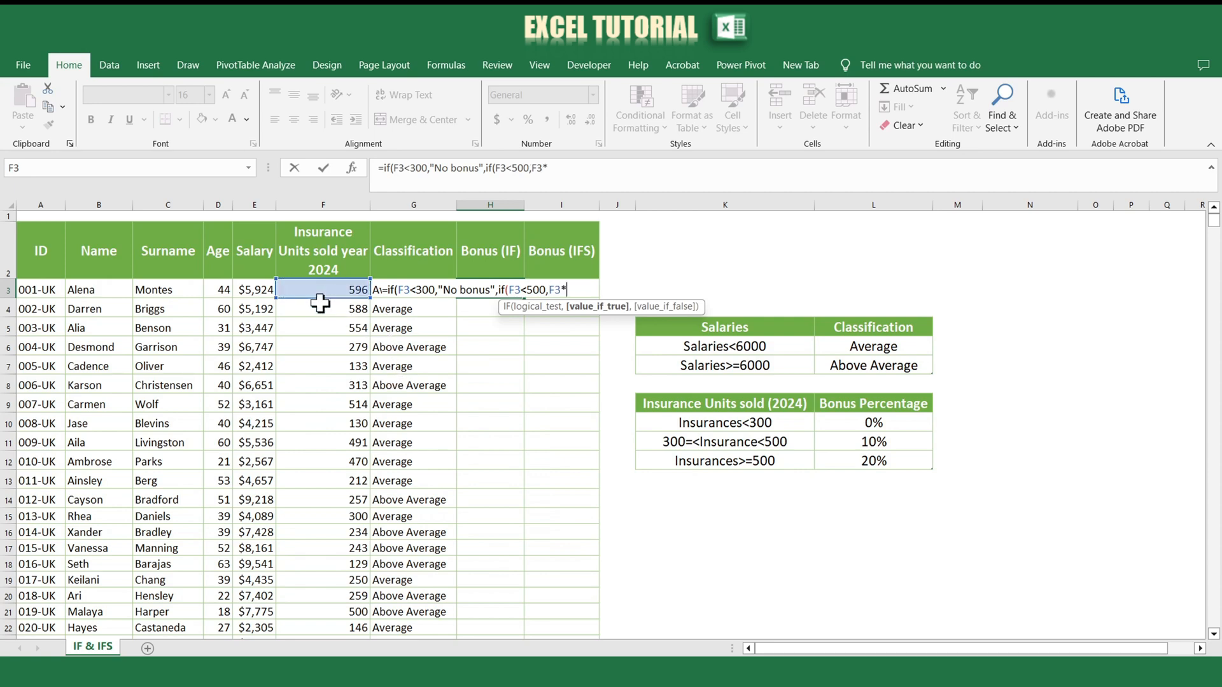
{"action": "type", "text": "*"}
{"action": "left_click", "coordinate": [876, 445]}
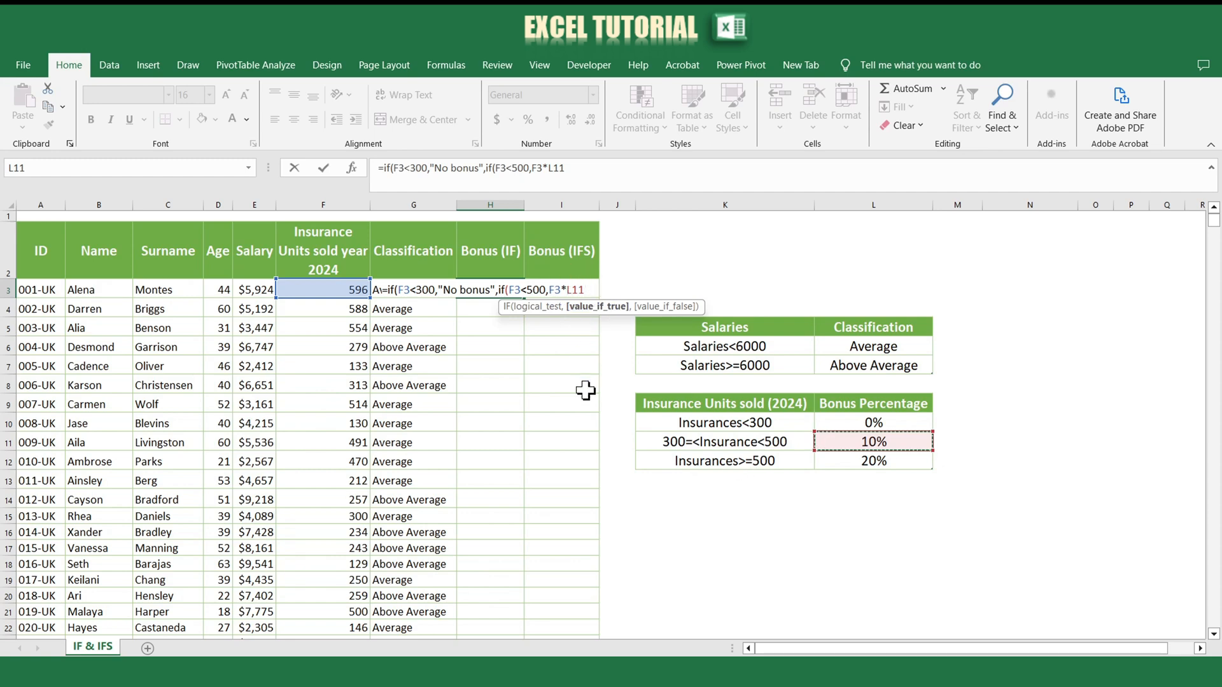
{"action": "key", "text": "F4"}
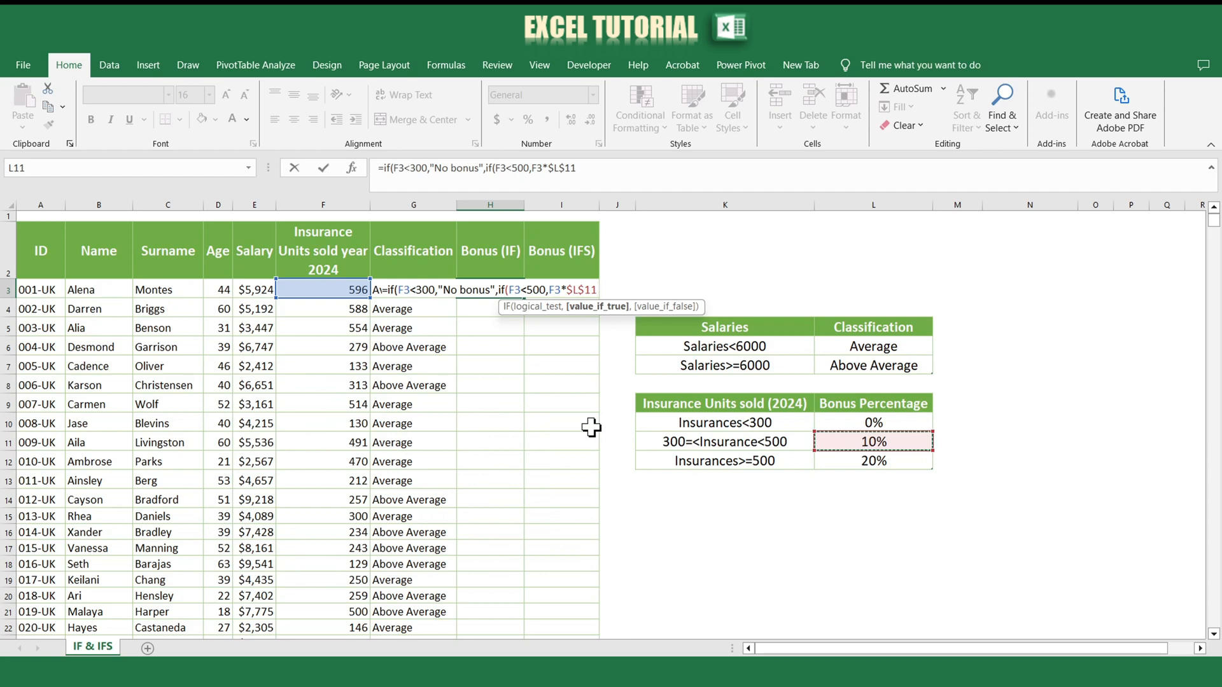
{"action": "type", "text": ","}
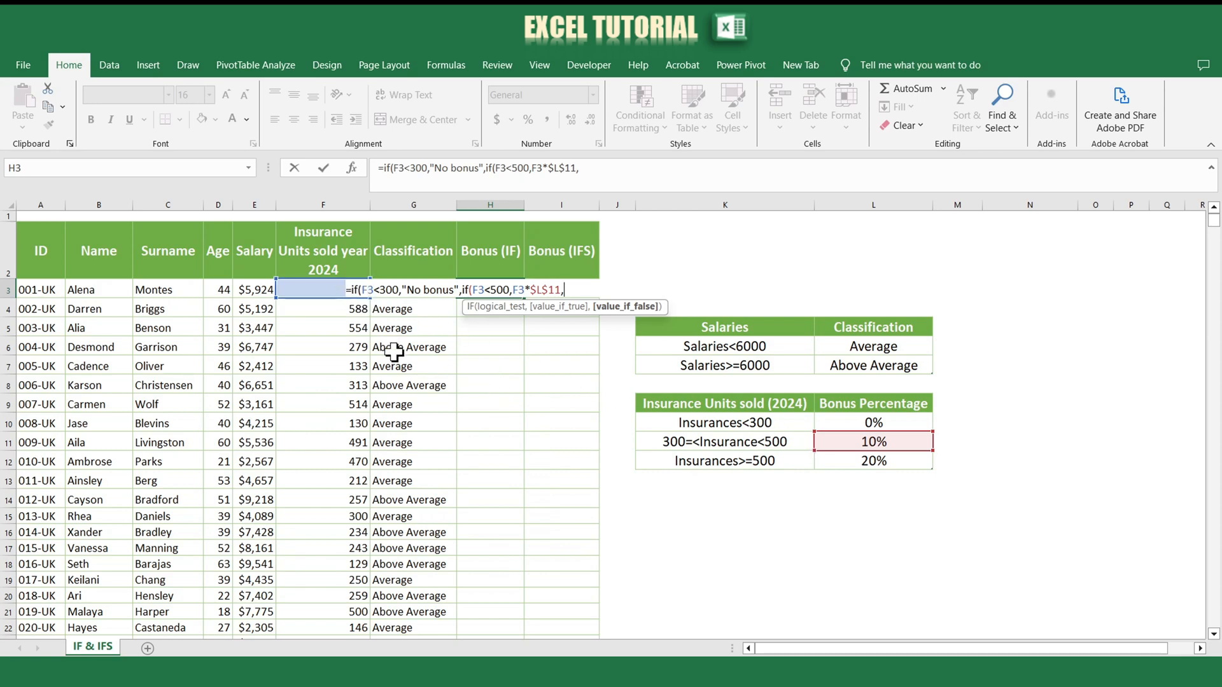
- Complete the H3 formula with F3*$L$12 as the nested IF's false value, and fill it down the Bonus (IF) column
{"action": "type", "text": "f"}
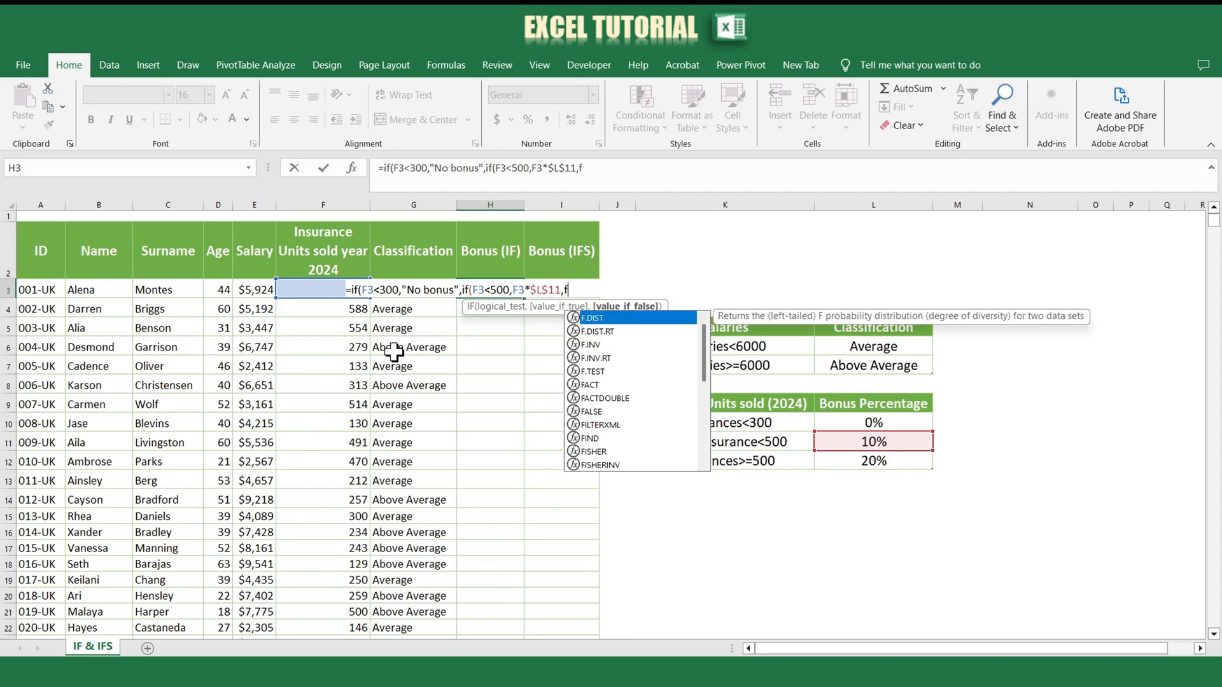
{"action": "type", "text": "3*"}
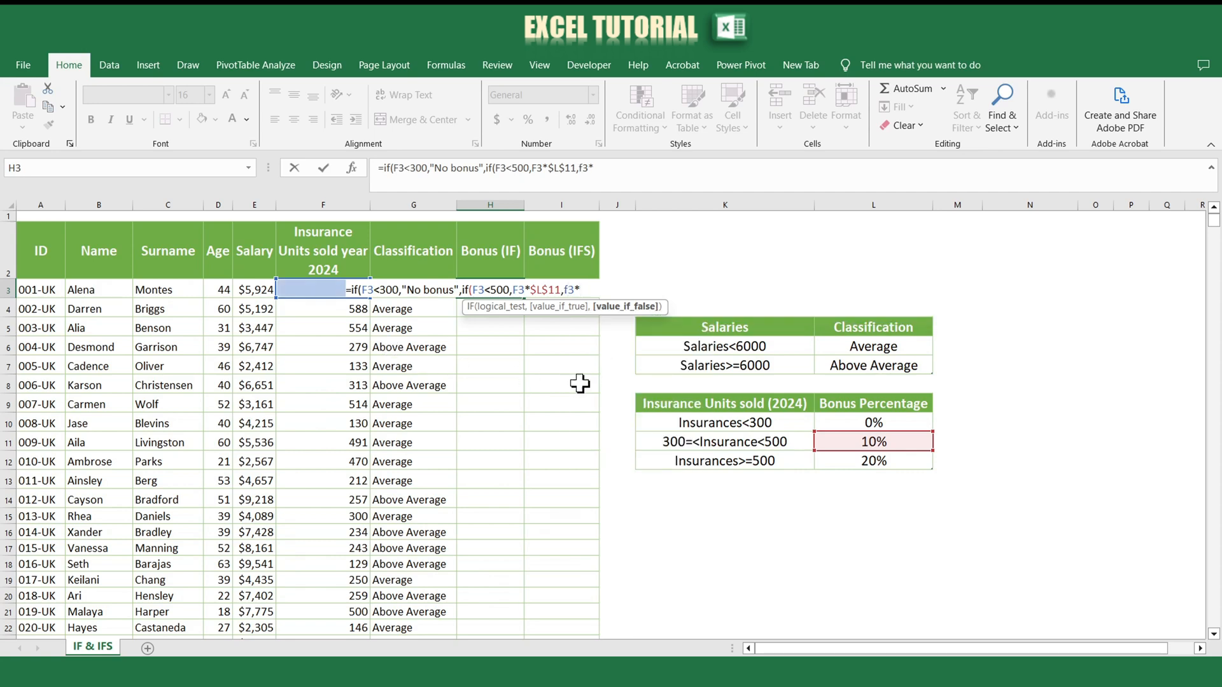
{"action": "left_click", "coordinate": [879, 457]}
{"action": "key", "text": "F4"}
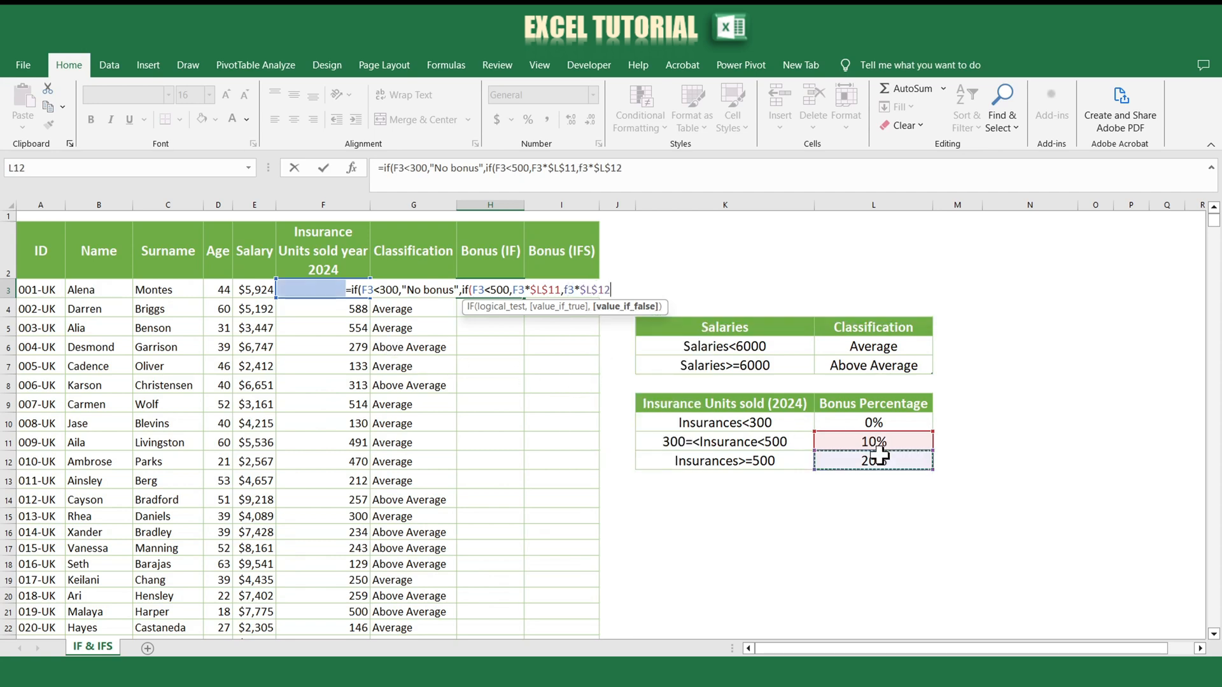
{"action": "type", "text": ")"}
{"action": "key", "text": "Return"}
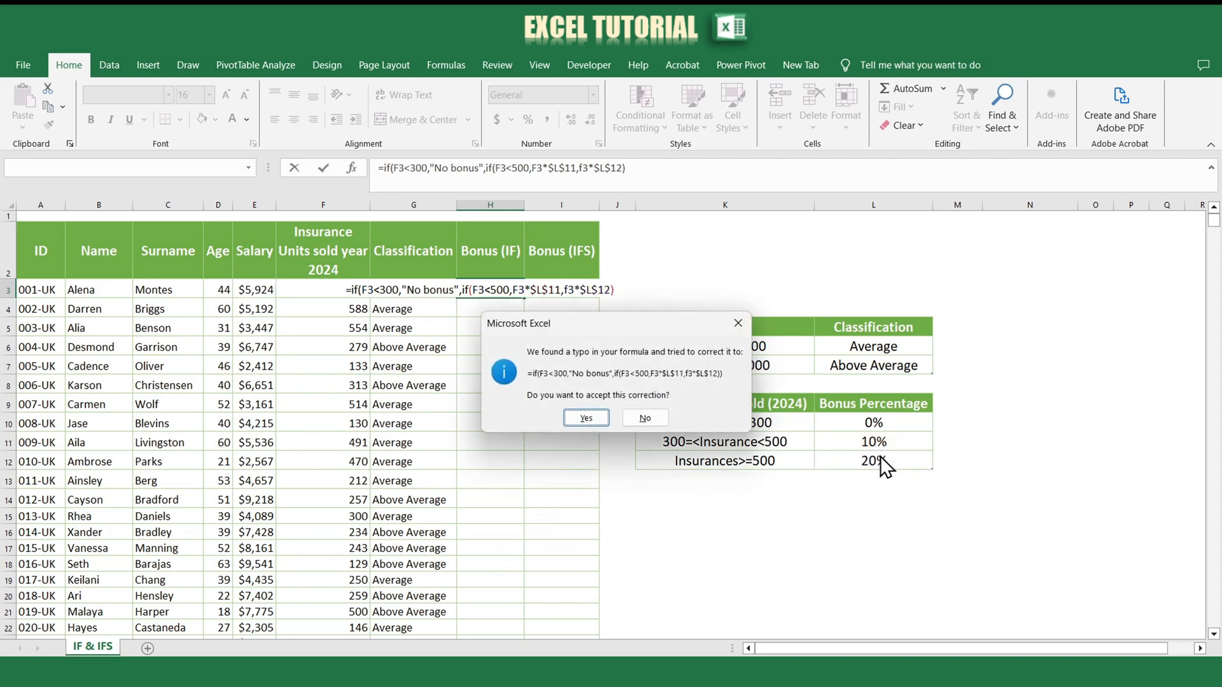
{"action": "key", "text": "Return"}
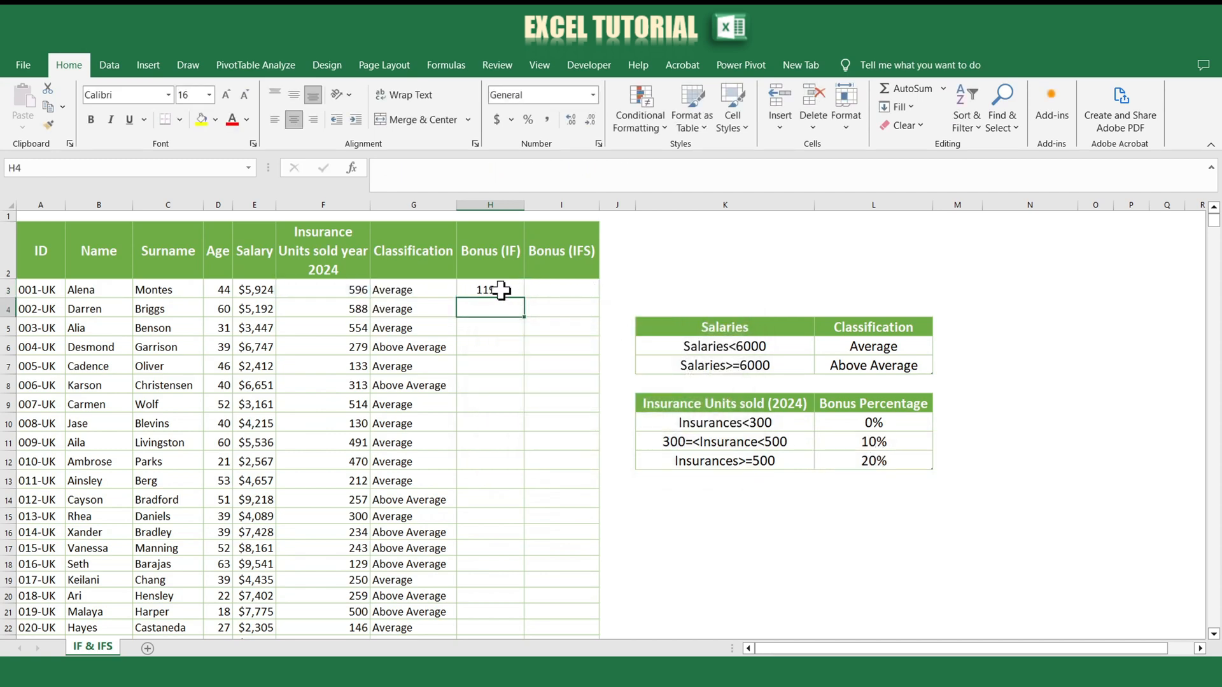
{"action": "left_click", "coordinate": [499, 287]}
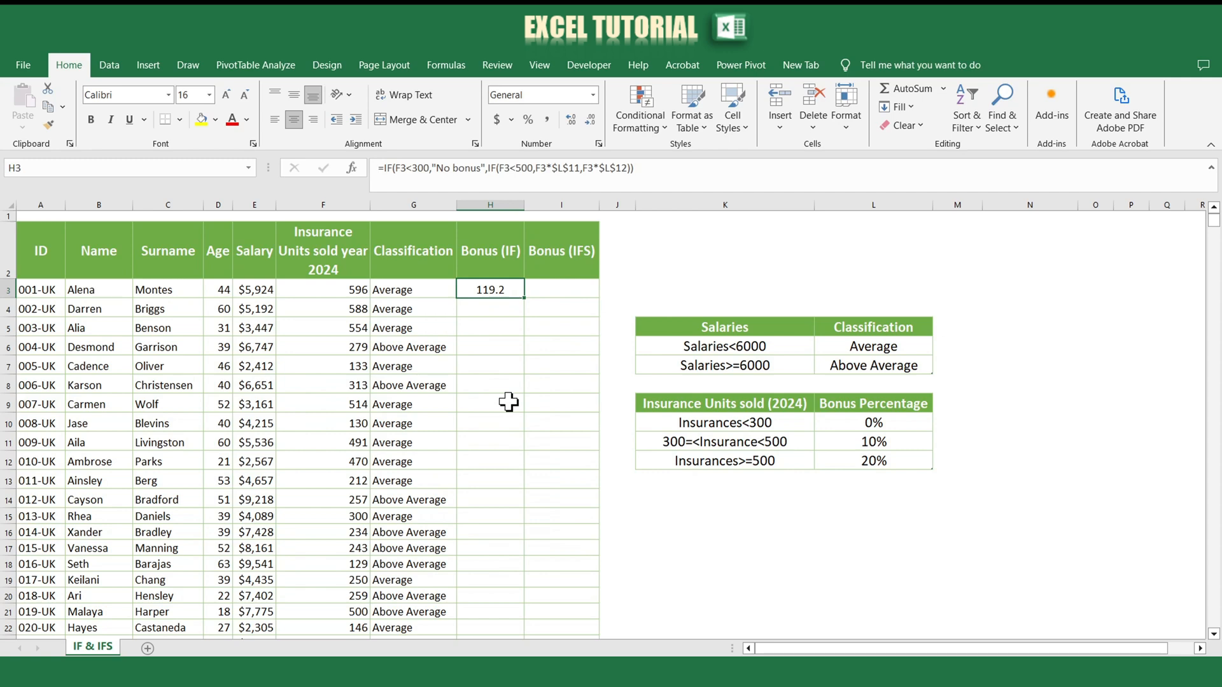
{"action": "double_click", "coordinate": [524, 296]}
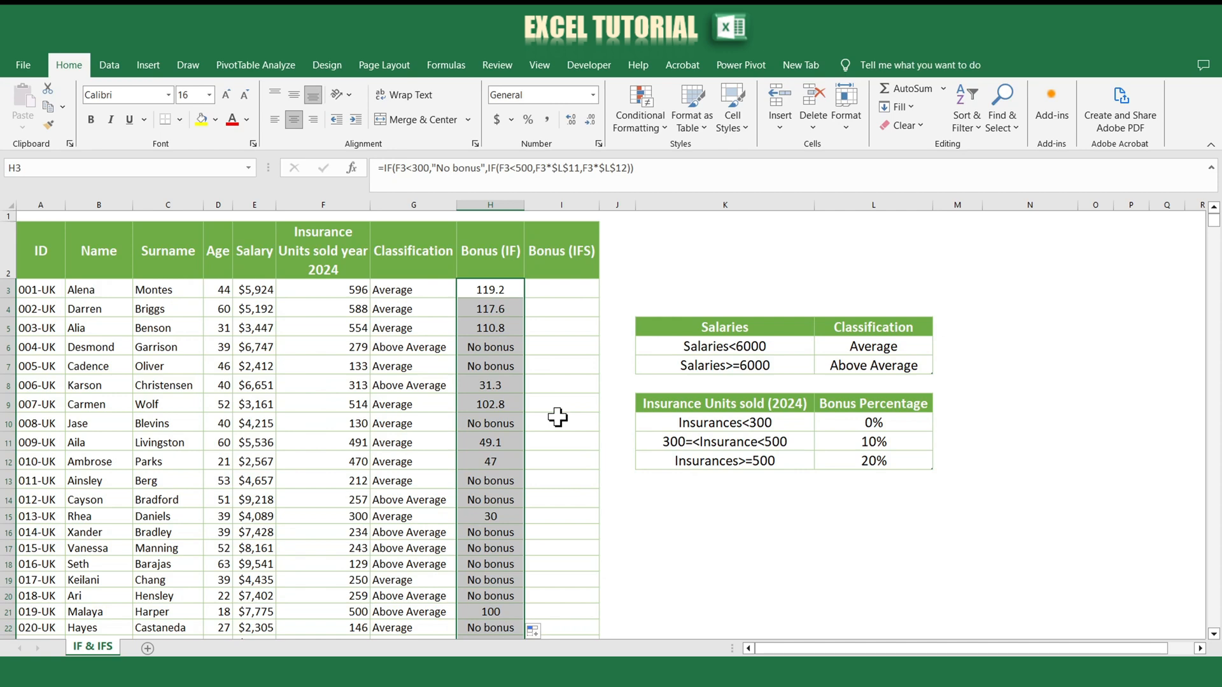
- Begin an IFS formula in I3 under Bonus (IFS) that returns "No Bonus" when F3<300
{"action": "left_click", "coordinate": [549, 289]}
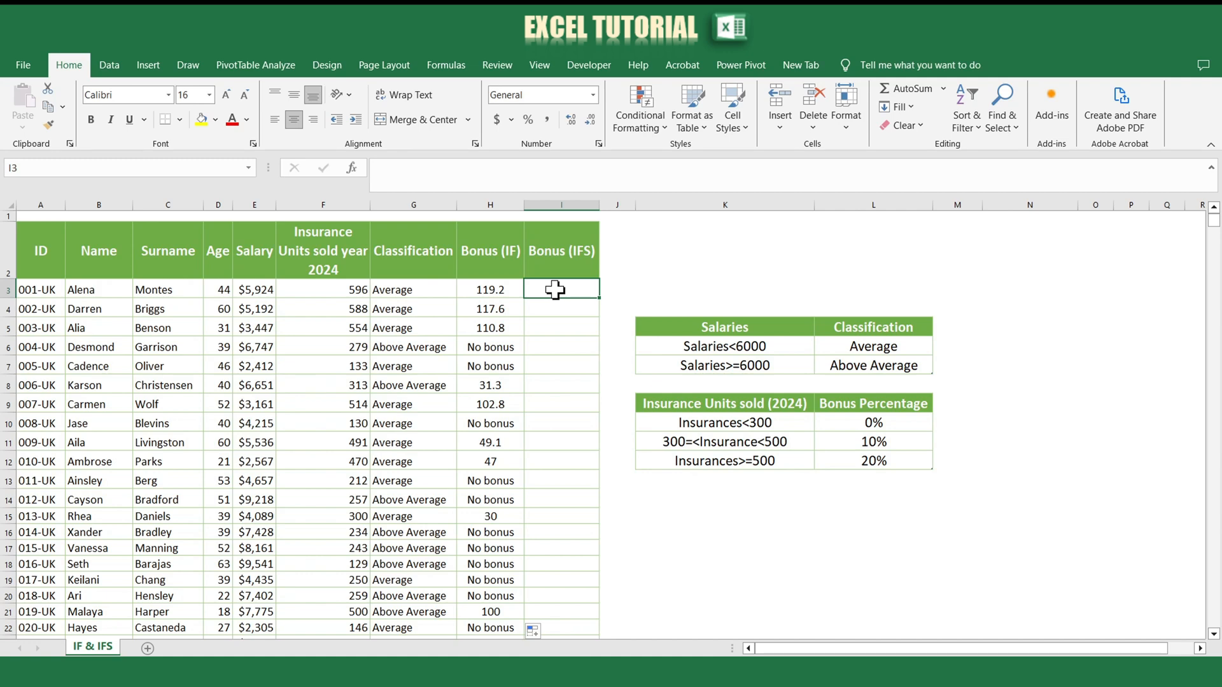
{"action": "double_click", "coordinate": [556, 290]}
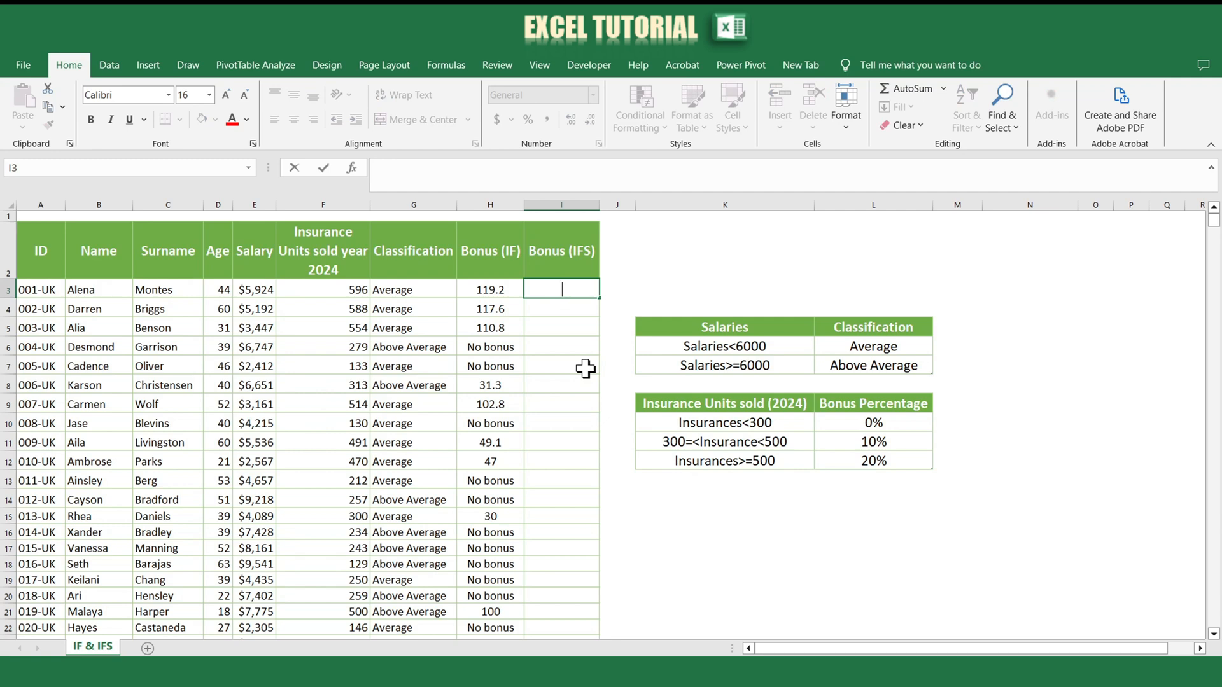
{"action": "type", "text": "=ifs("}
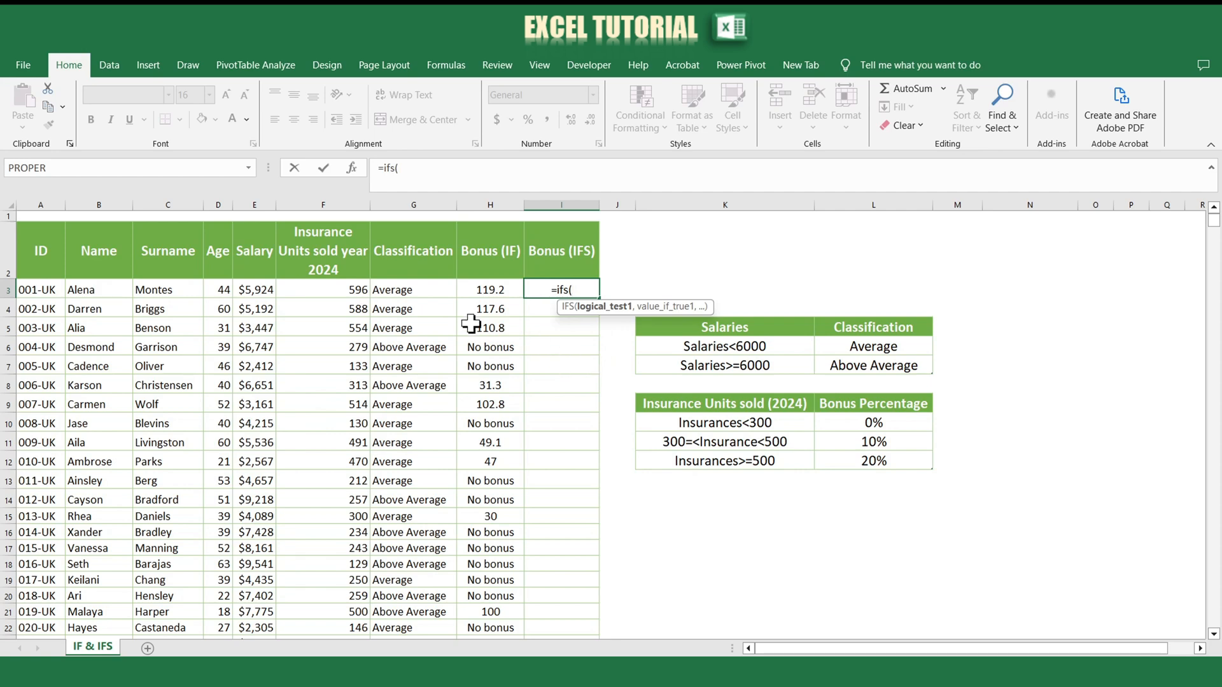
{"action": "left_click", "coordinate": [345, 290]}
{"action": "type", "text": "<"}
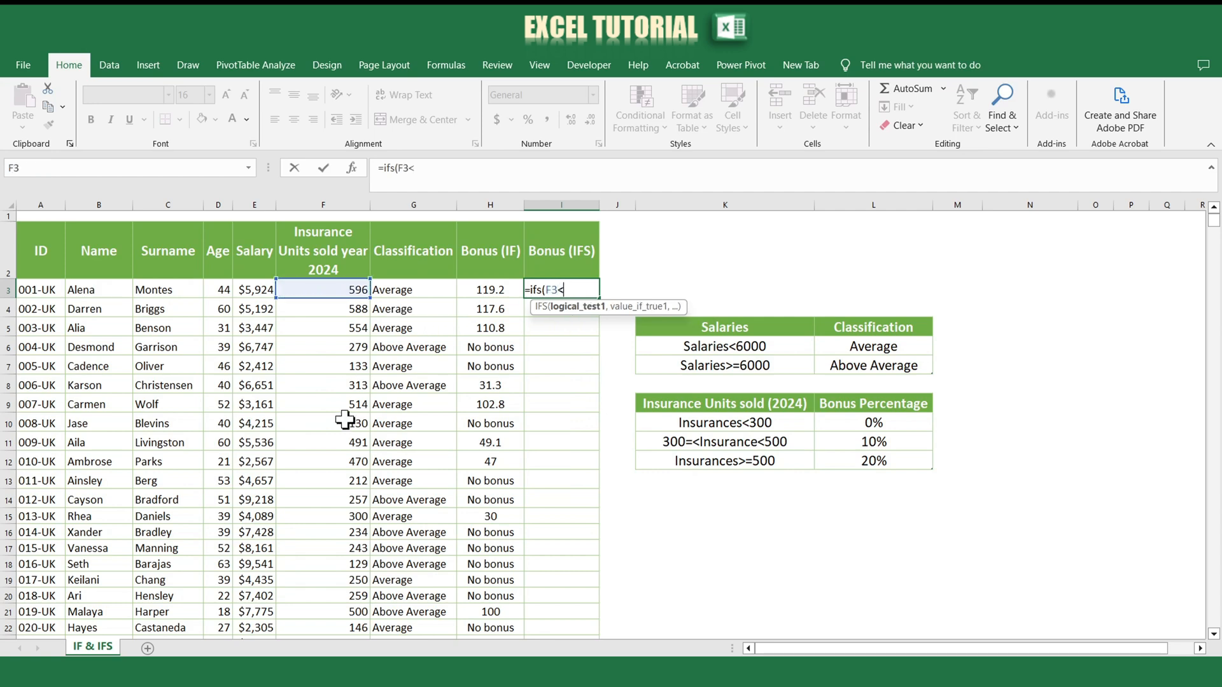
{"action": "type", "text": "300,"}
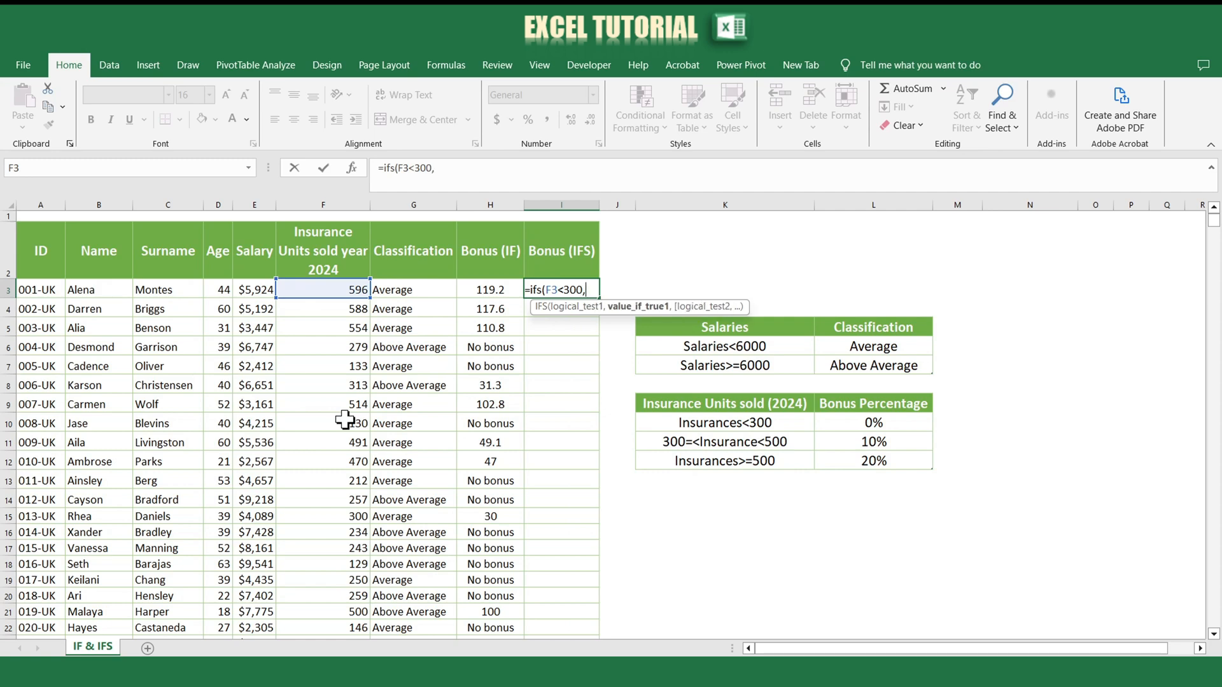
{"action": "type", "text": "\"No "}
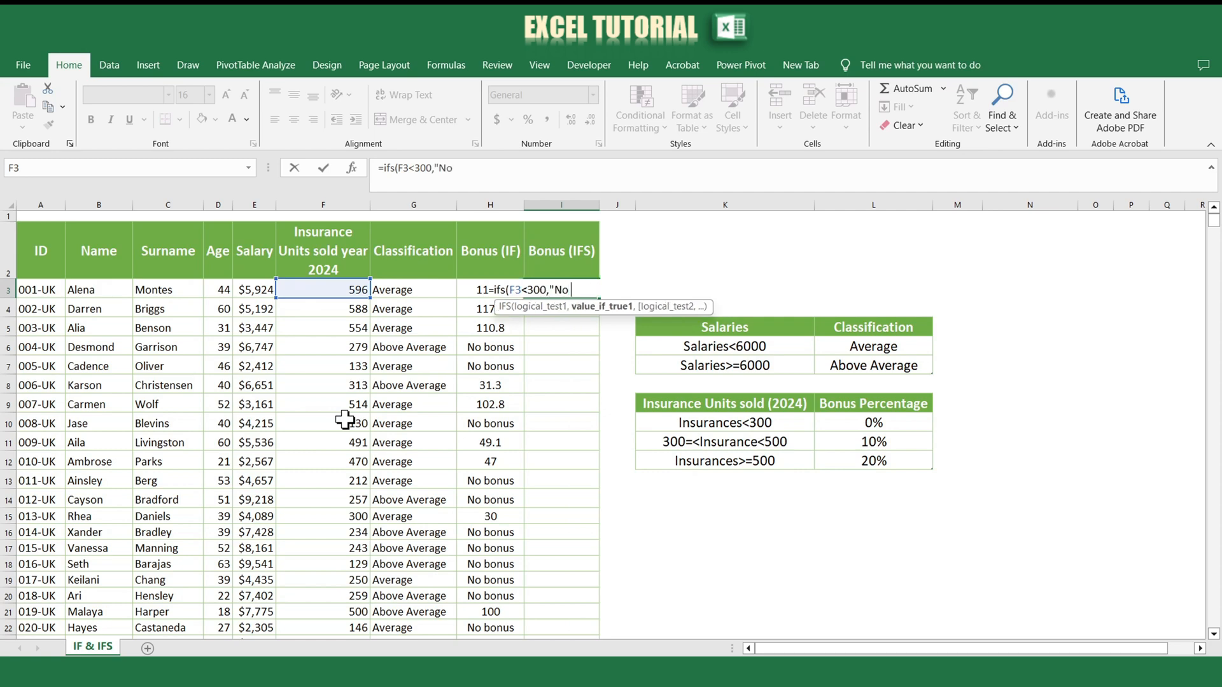
{"action": "type", "text": "Bonus\","}
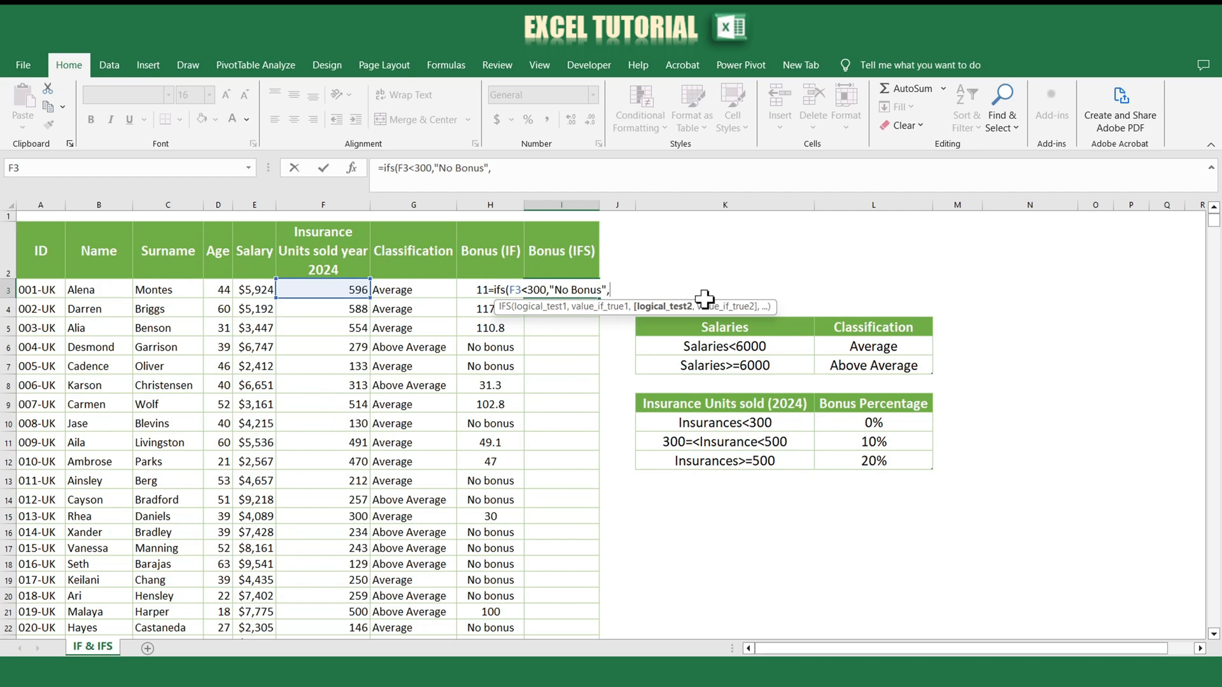
- Add a second condition to the I3 IFS formula that returns F3*$L$11 when F3<500
{"action": "left_click", "coordinate": [295, 291]}
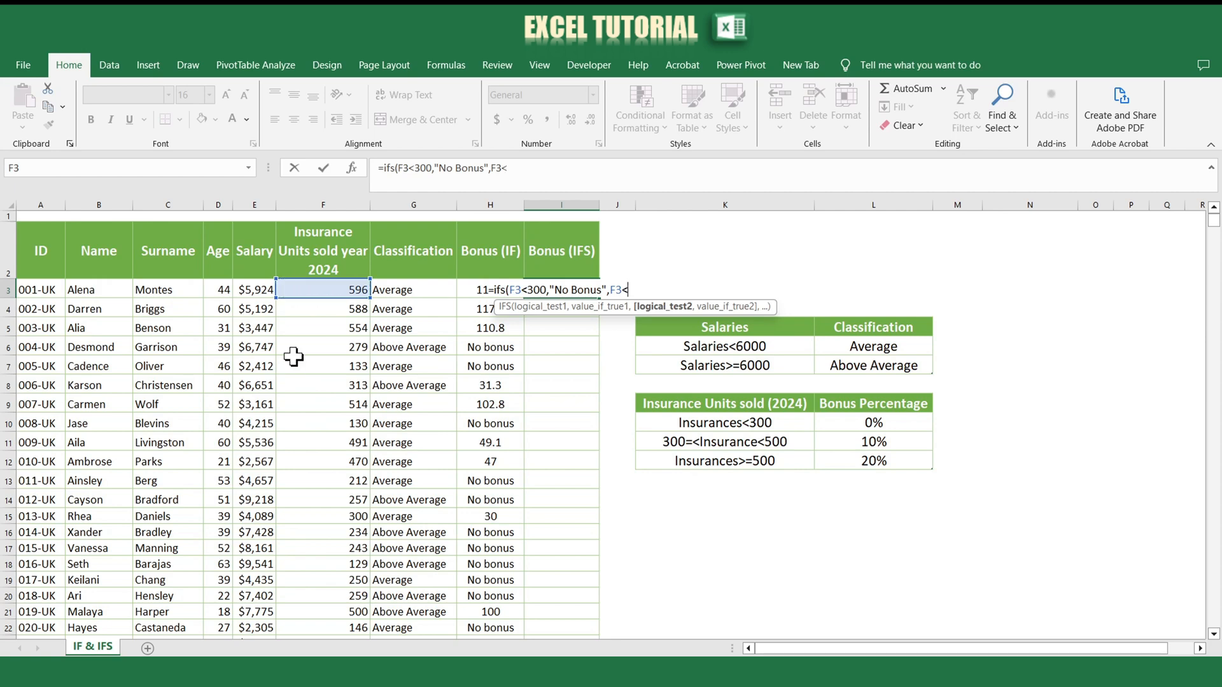
{"action": "type", "text": "<500"}
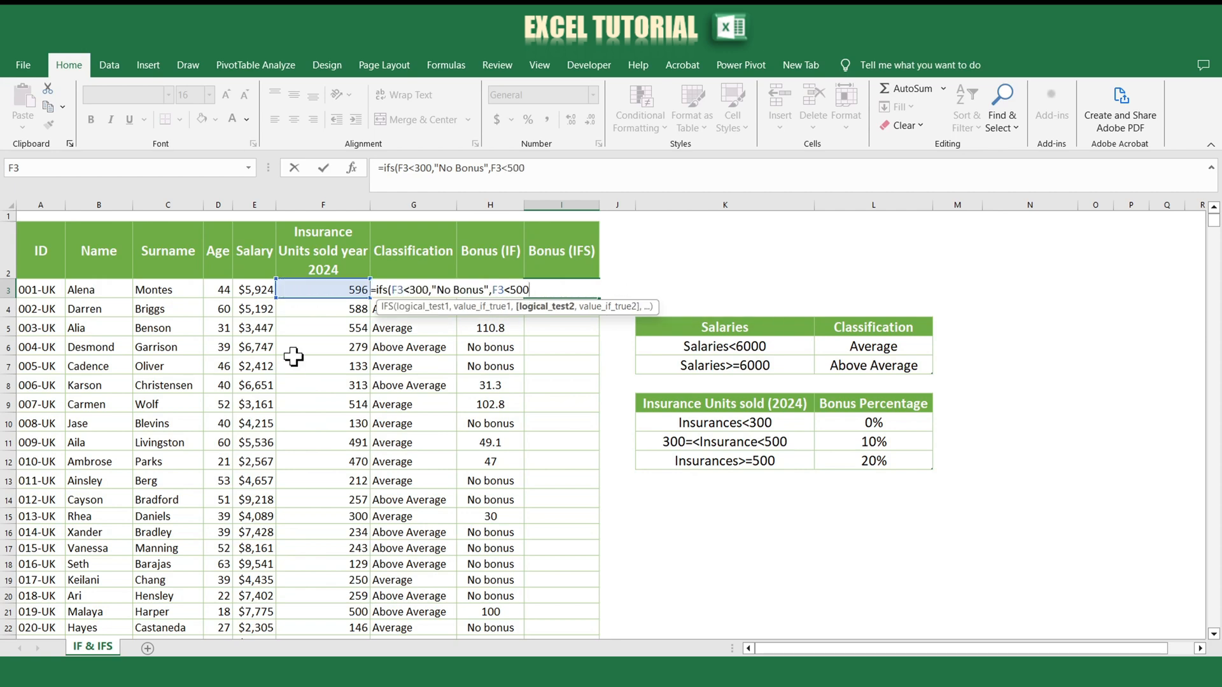
{"action": "type", "text": ","}
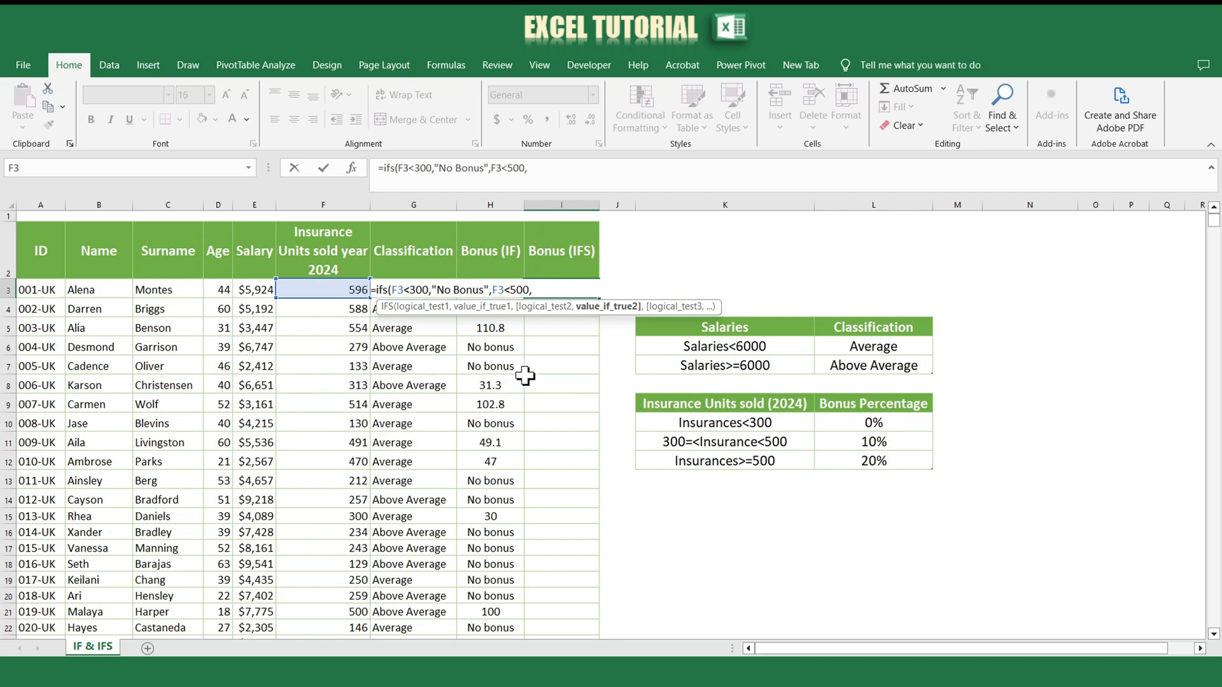
{"action": "left_click", "coordinate": [337, 295]}
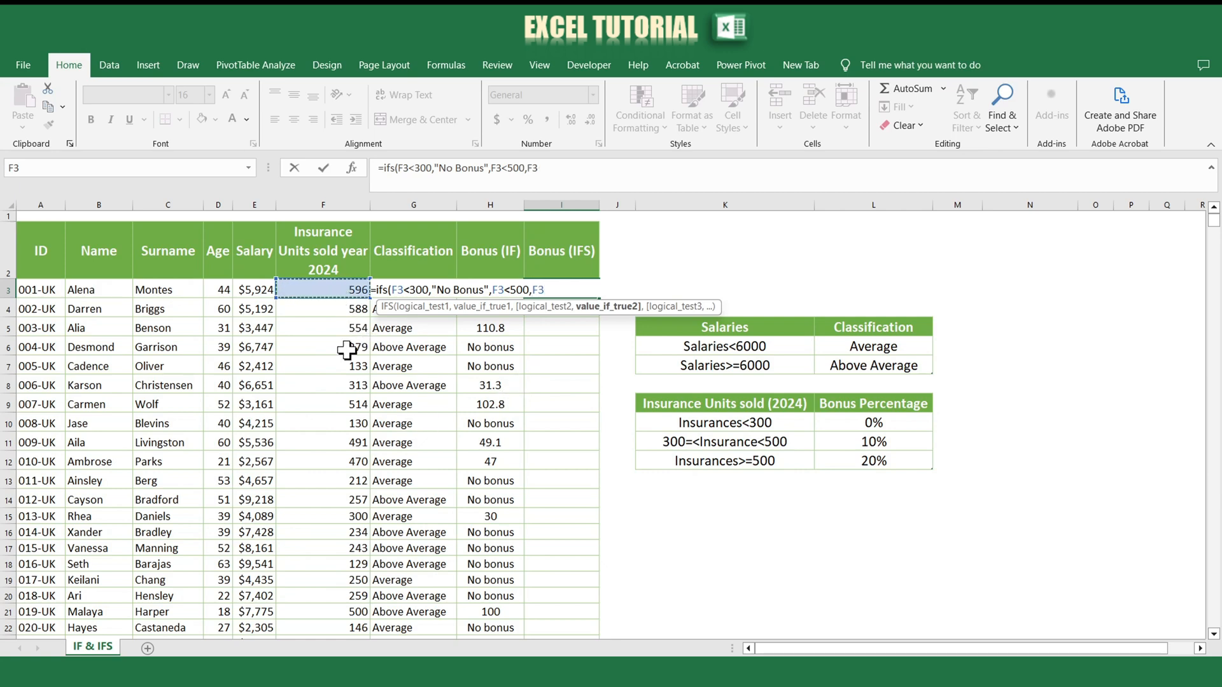
{"action": "type", "text": "*"}
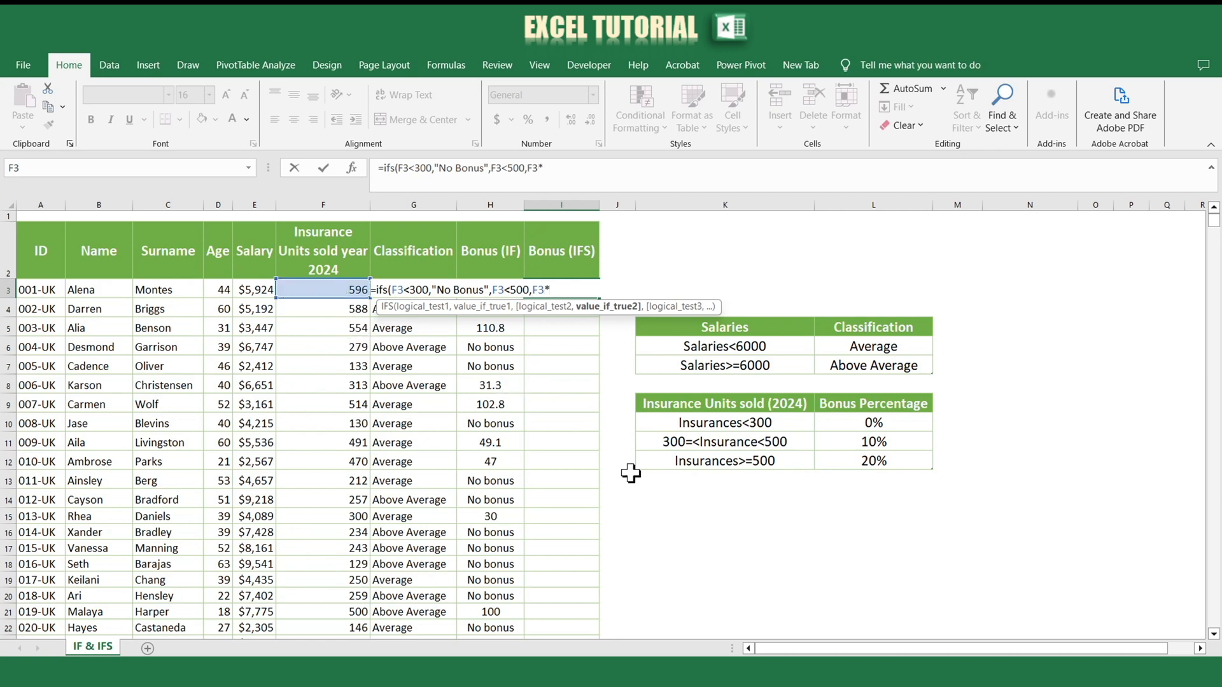
{"action": "left_click", "coordinate": [866, 441]}
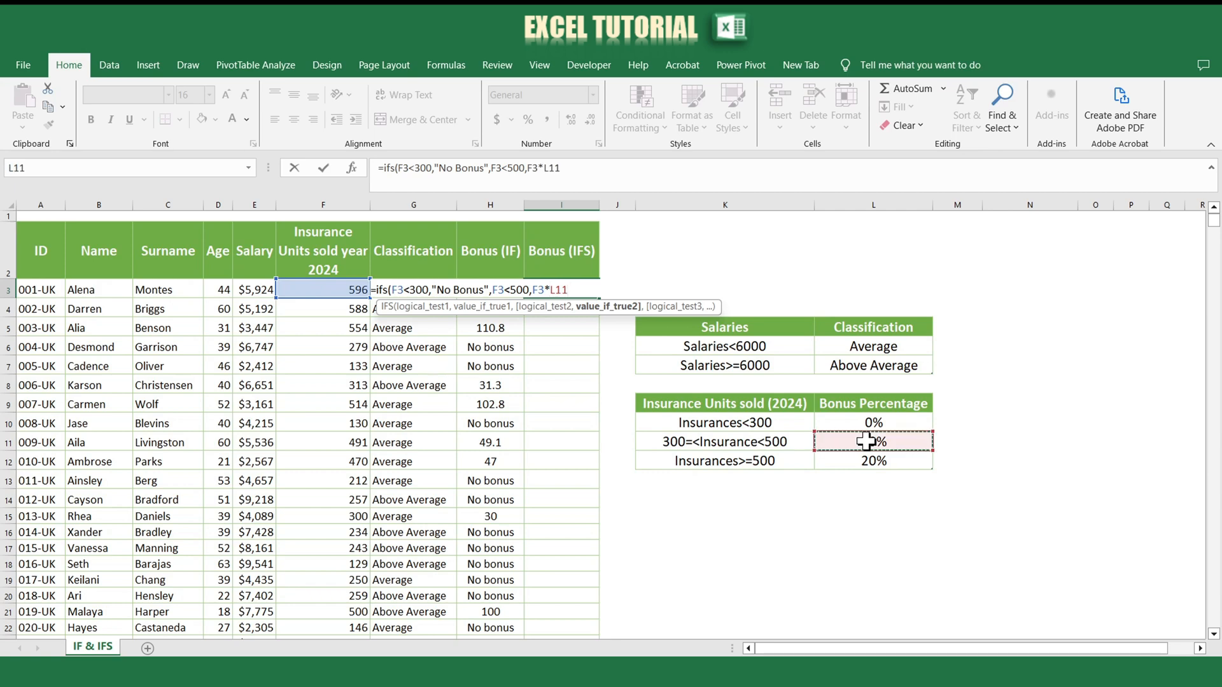
{"action": "key", "text": "F4"}
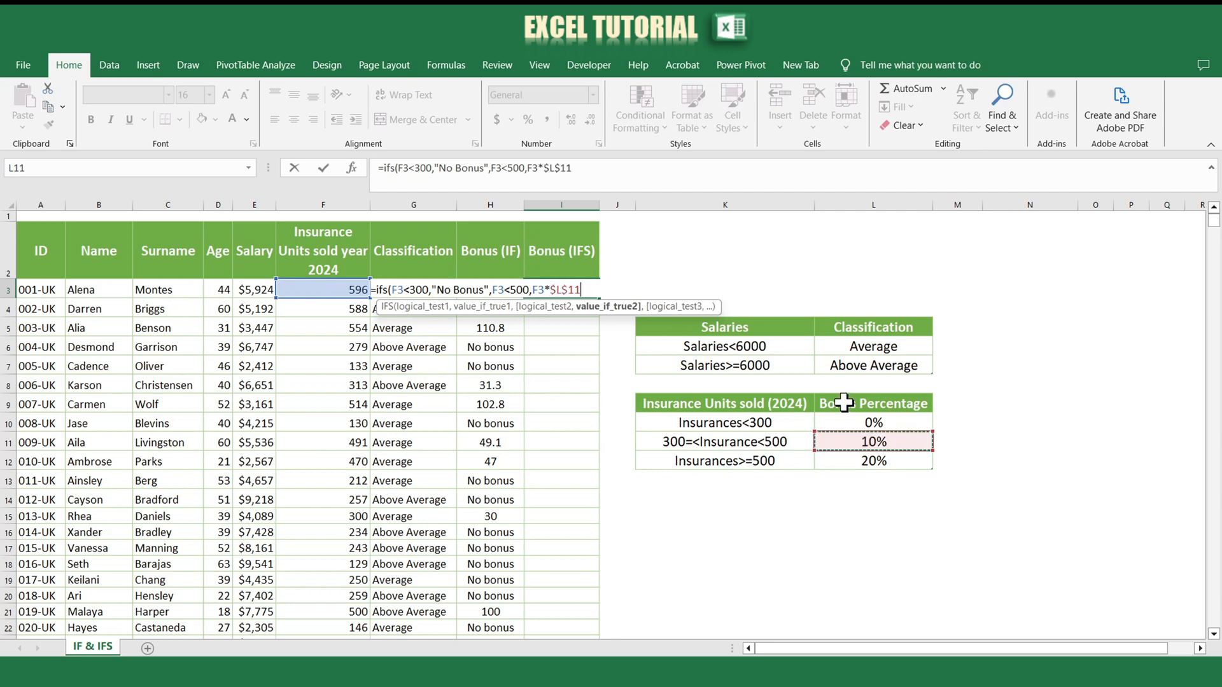
{"action": "type", "text": ","}
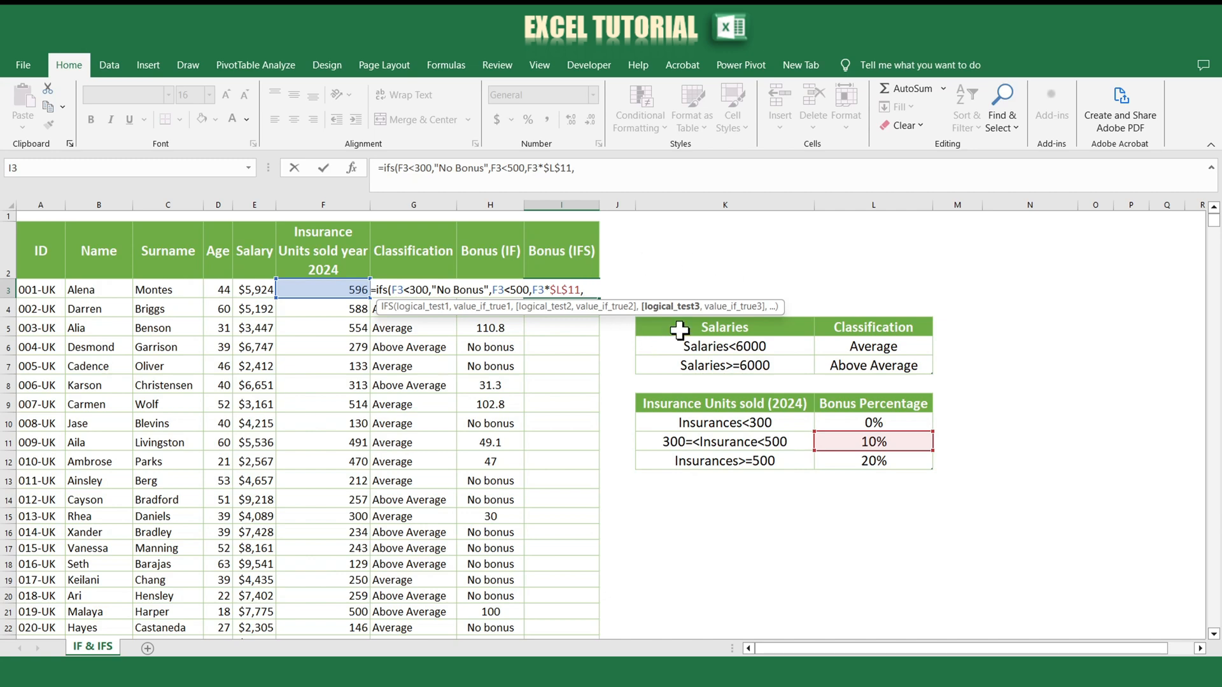
- Complete the I3 IFS formula with a third condition returning F3*$L$12 when F3>=500, and fill it down the Bonus (IFS) column
{"action": "left_click", "coordinate": [347, 291]}
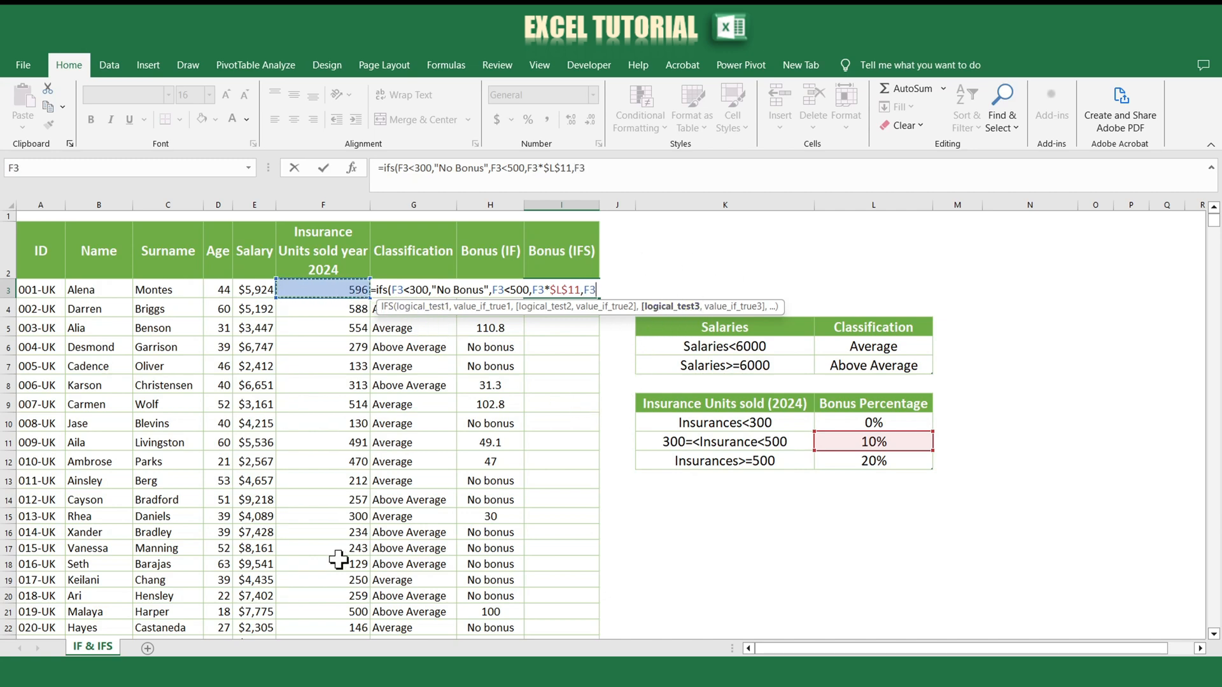
{"action": "type", "text": ">=500,"}
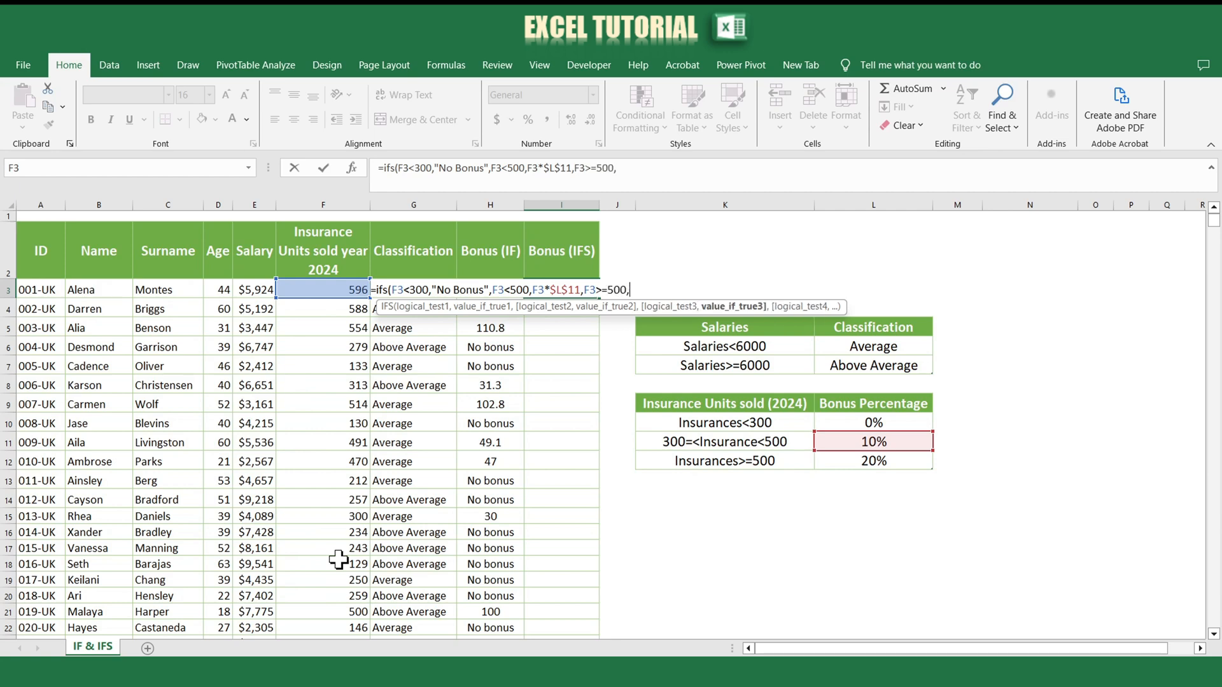
{"action": "left_click", "coordinate": [333, 288]}
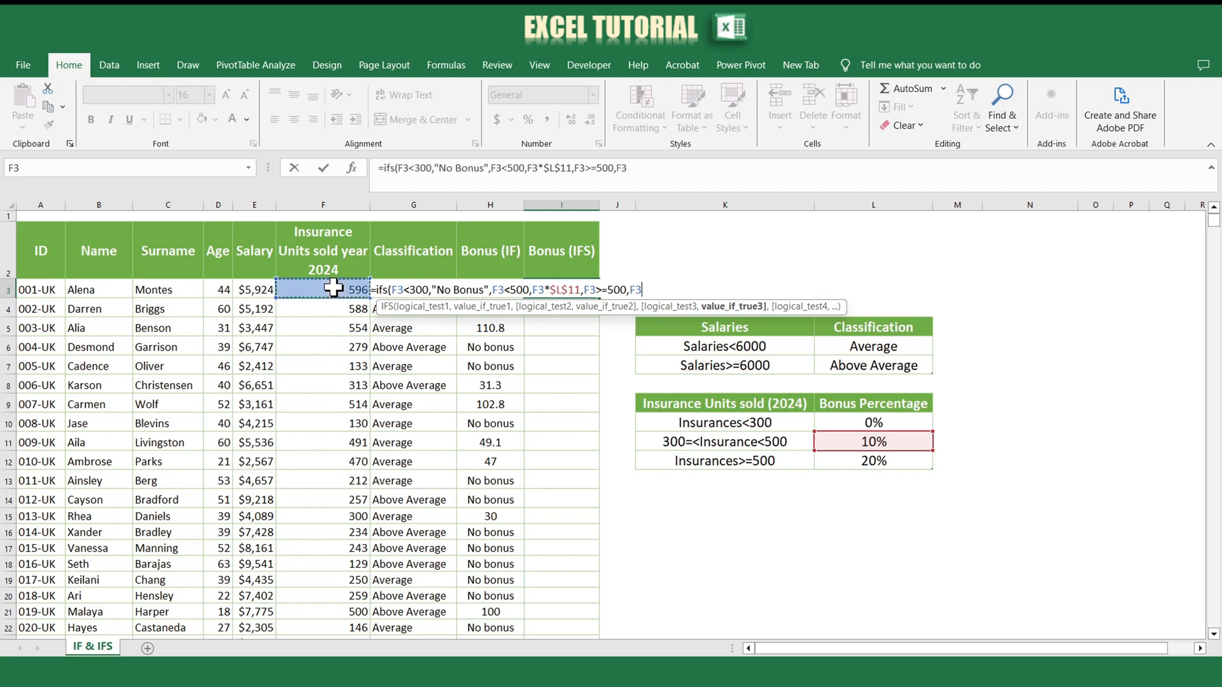
{"action": "type", "text": "*"}
{"action": "left_click", "coordinate": [858, 461]}
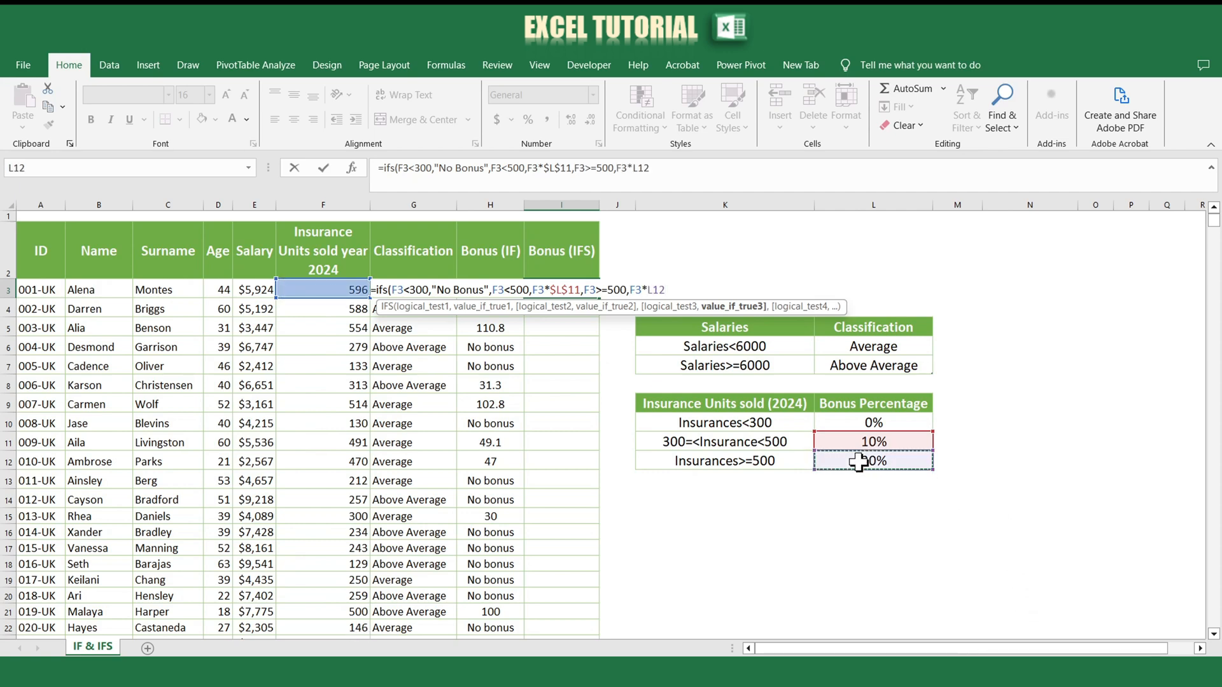
{"action": "key", "text": "F4"}
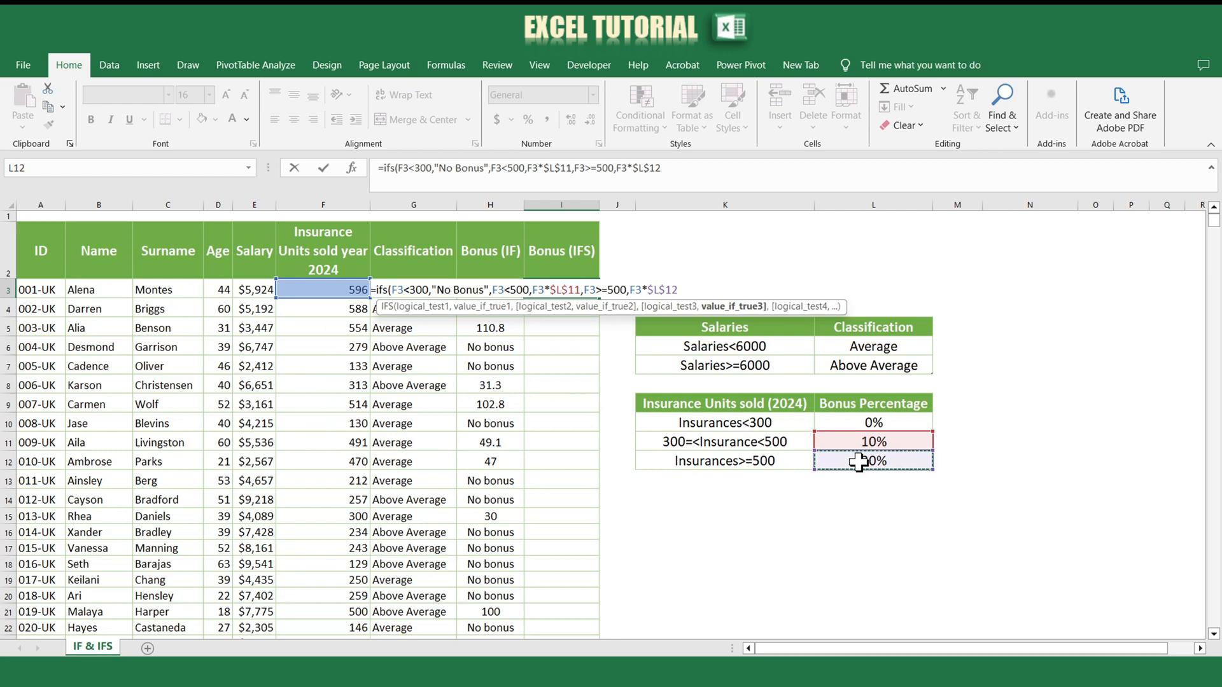
{"action": "type", "text": ")"}
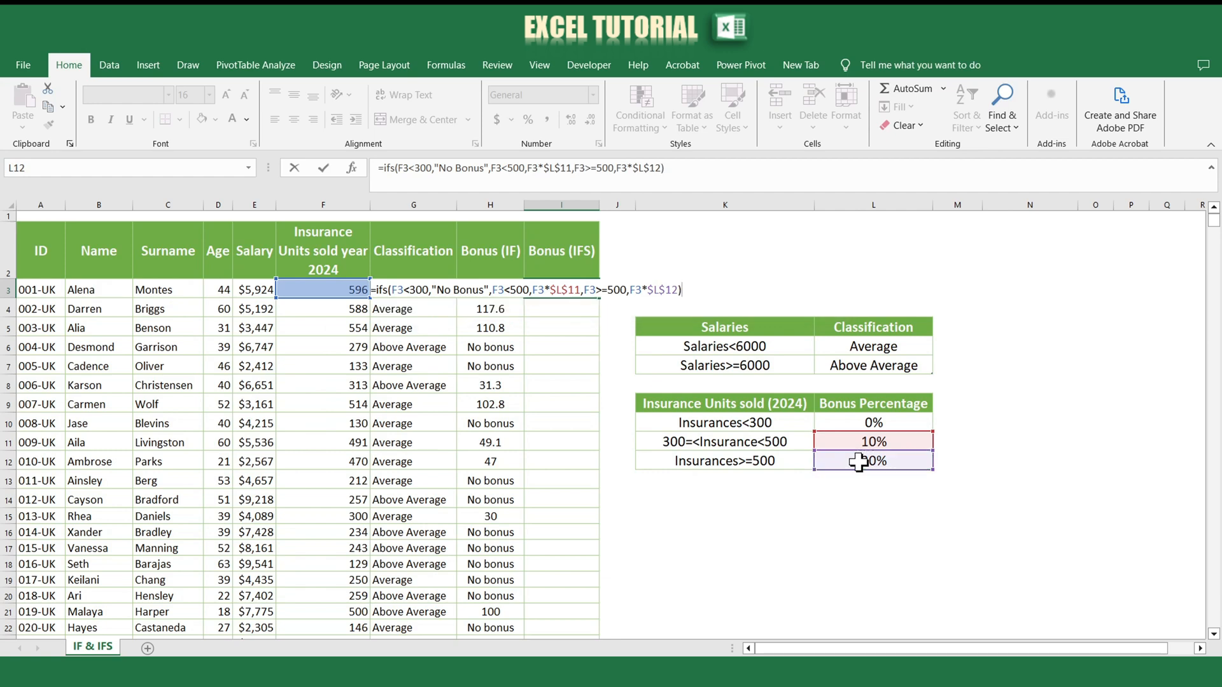
{"action": "key", "text": "Return"}
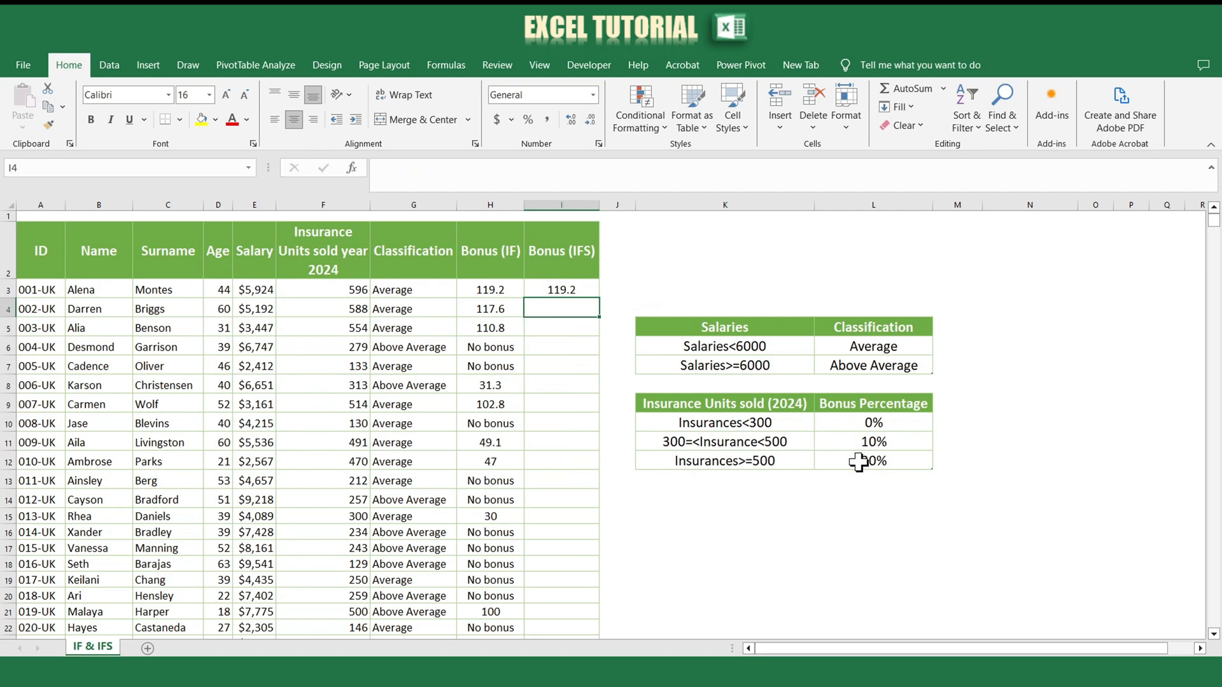
{"action": "left_click", "coordinate": [579, 288]}
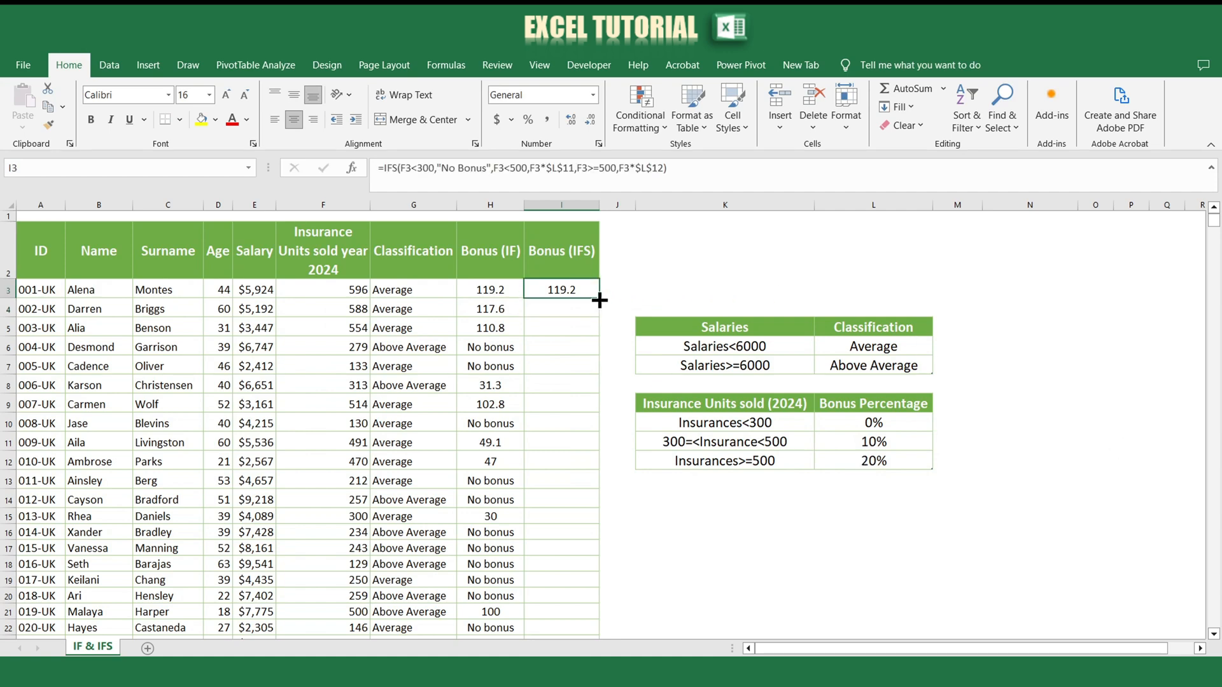
{"action": "double_click", "coordinate": [599, 300]}
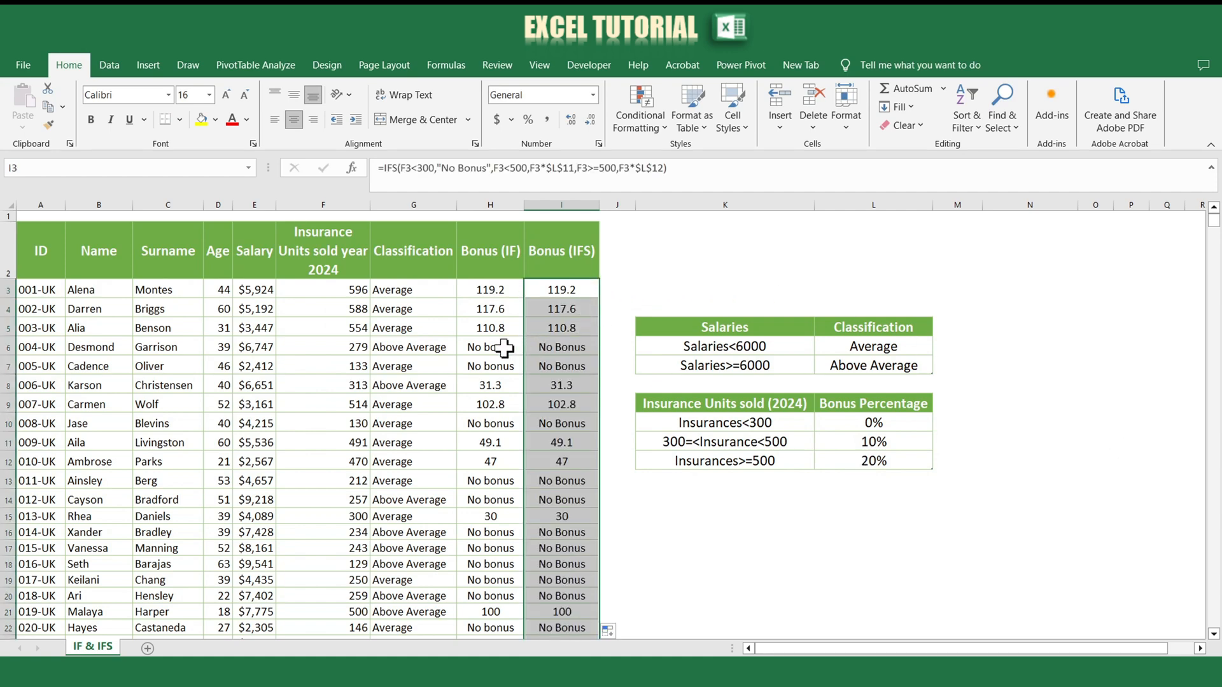
- Compare the formulas and results in the Bonus (IF) and Bonus (IFS) columns for rows 3, 4 and 6
{"action": "left_click", "coordinate": [488, 290]}
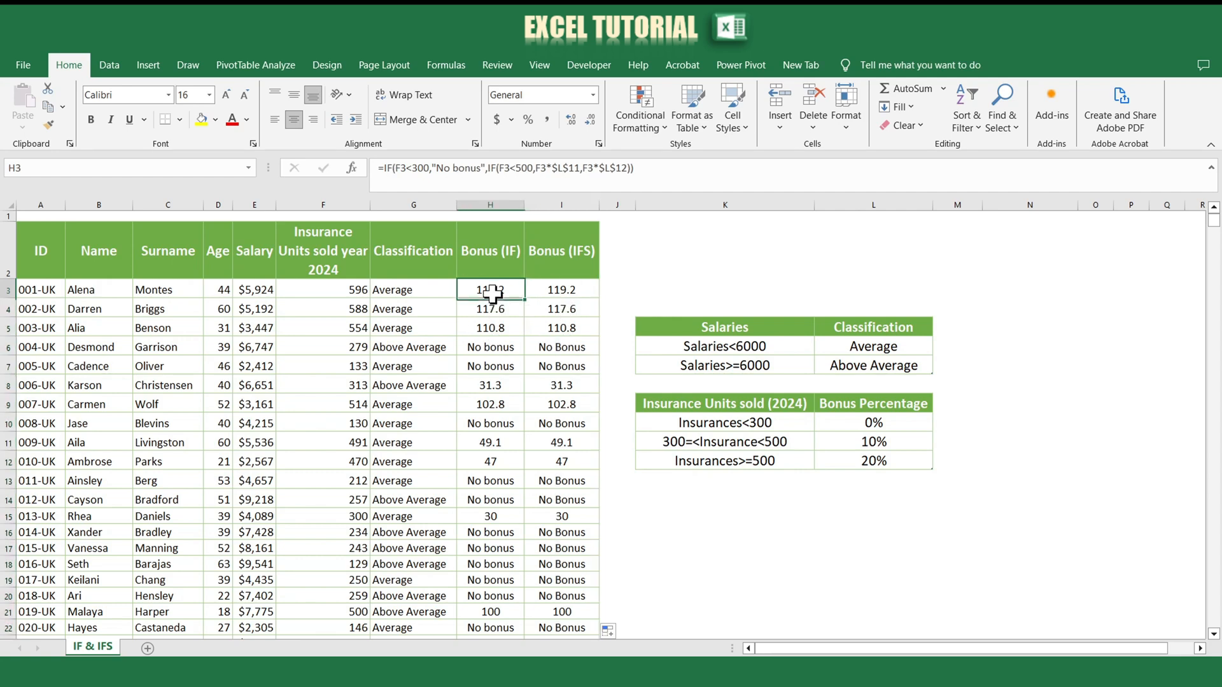
{"action": "left_click", "coordinate": [550, 291]}
{"action": "left_click", "coordinate": [514, 308]}
{"action": "left_click", "coordinate": [549, 309]}
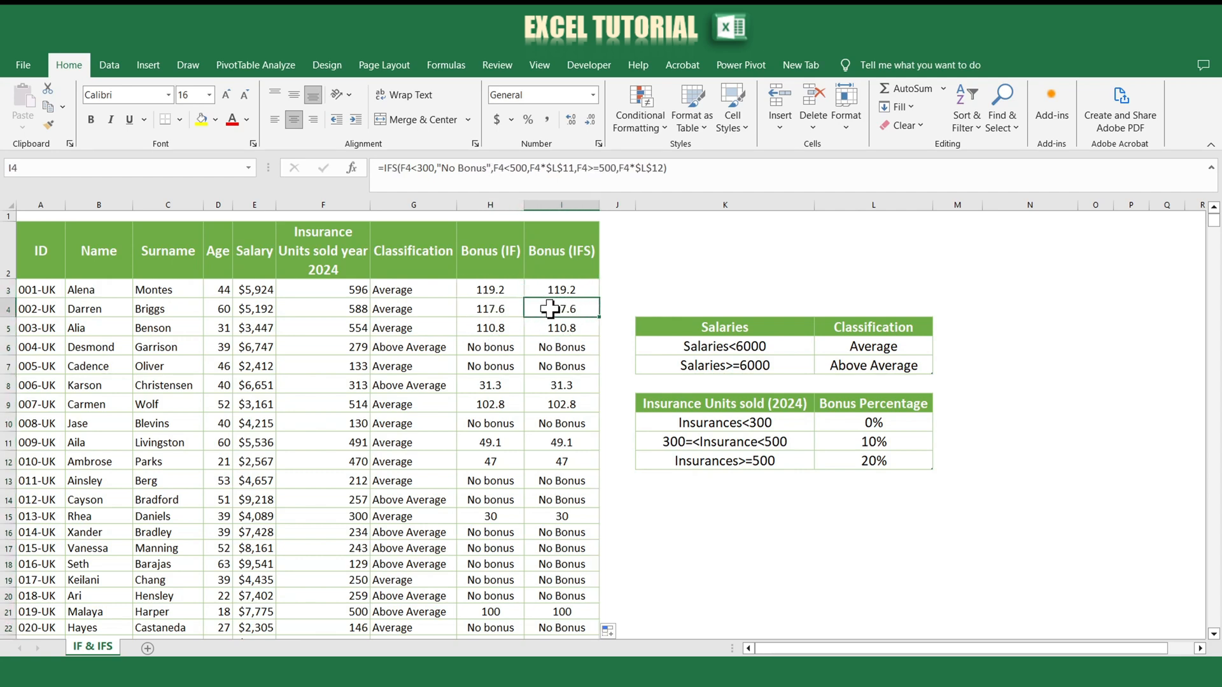
{"action": "left_click", "coordinate": [504, 347]}
{"action": "left_click", "coordinate": [554, 346]}
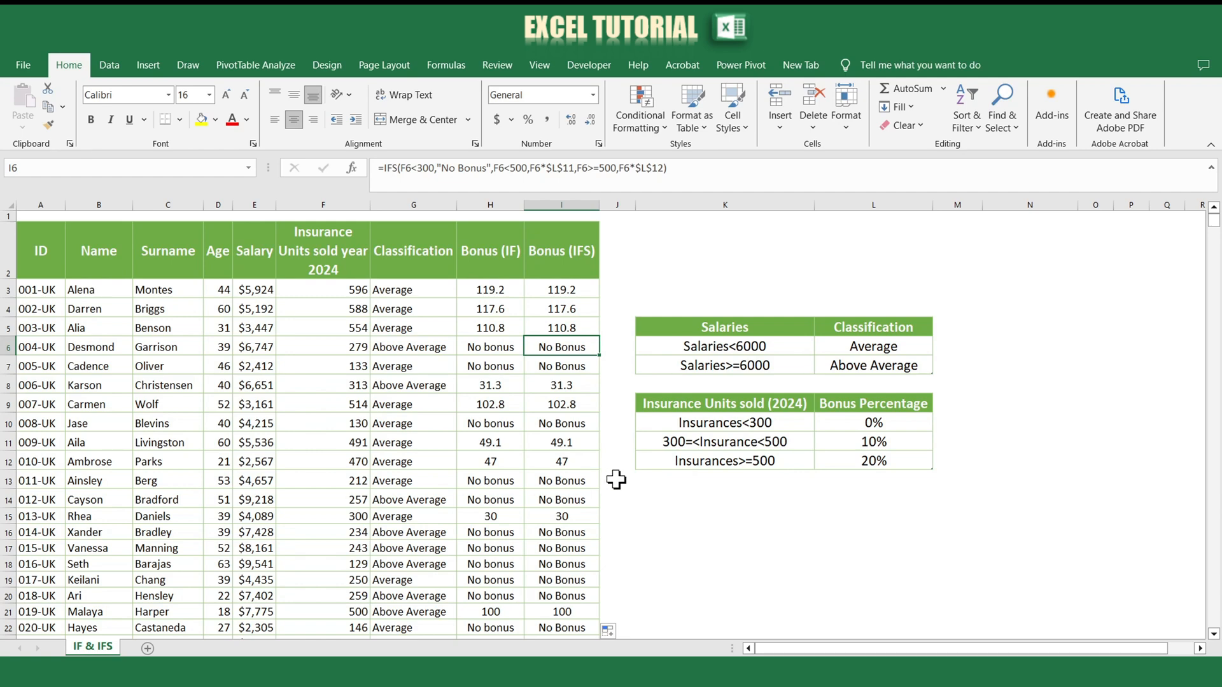
{"action": "left_click", "coordinate": [662, 482]}
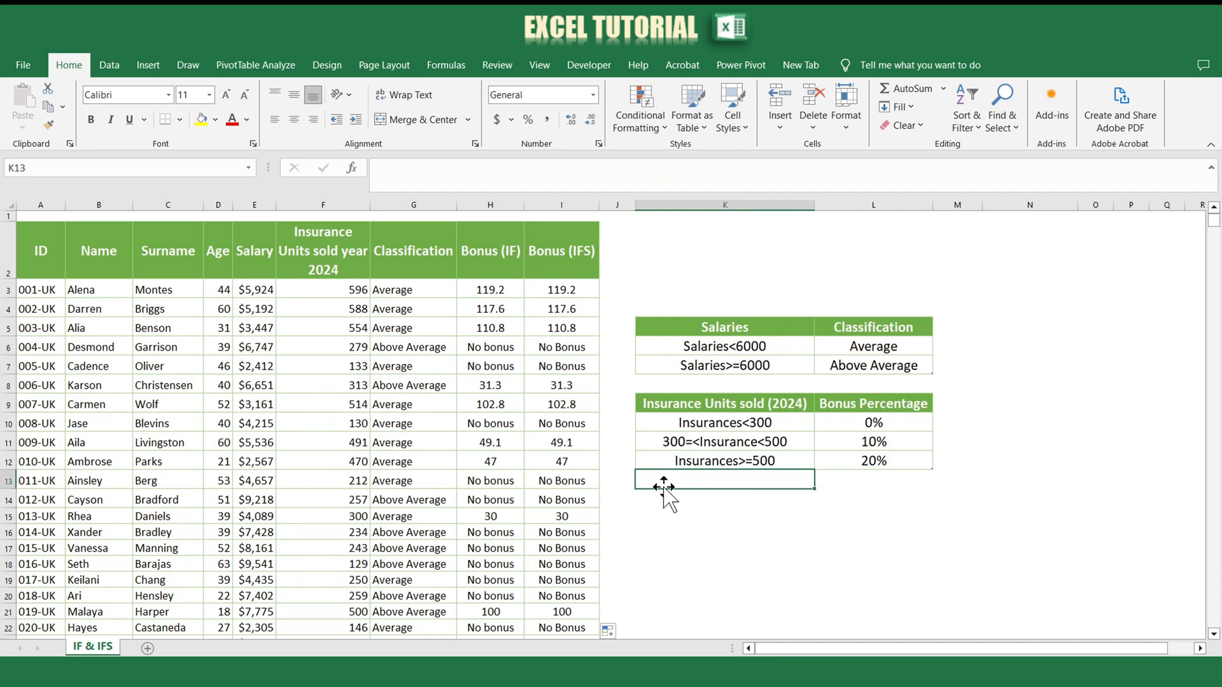